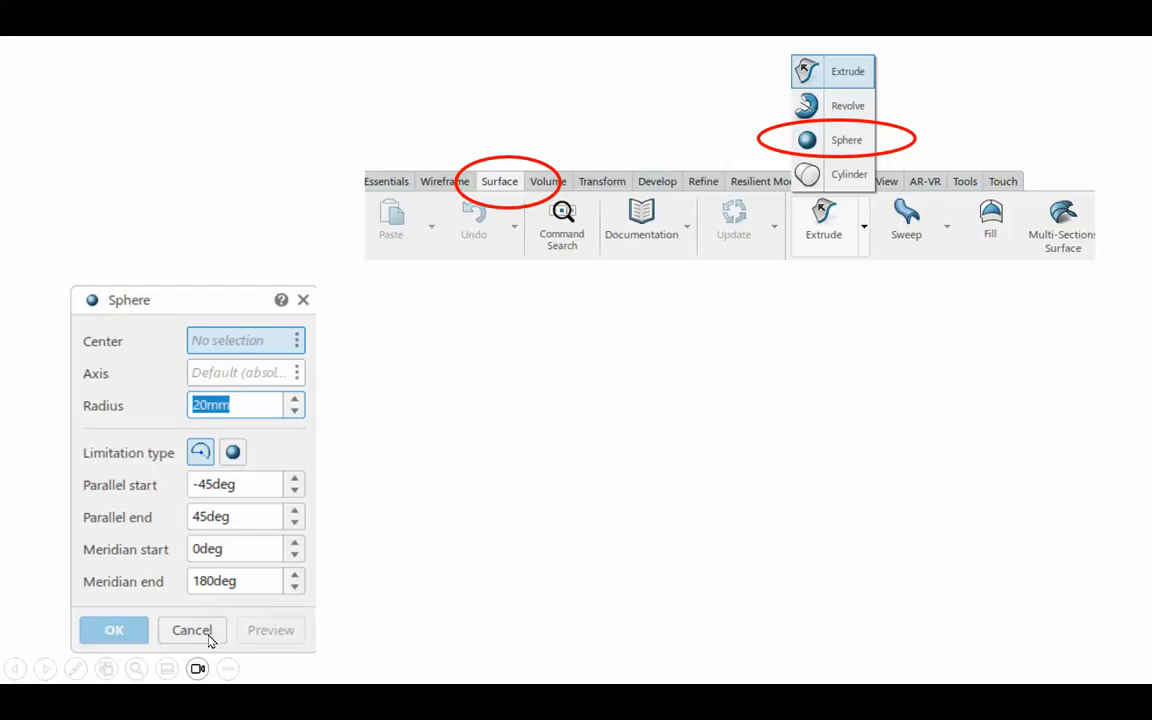
Step: End the slide show and switch to the 3DEXPERIENCE CATIA window with the empty 3D shape
{"action": "left_click", "coordinate": [546, 516]}
{"action": "left_click", "coordinate": [548, 514]}
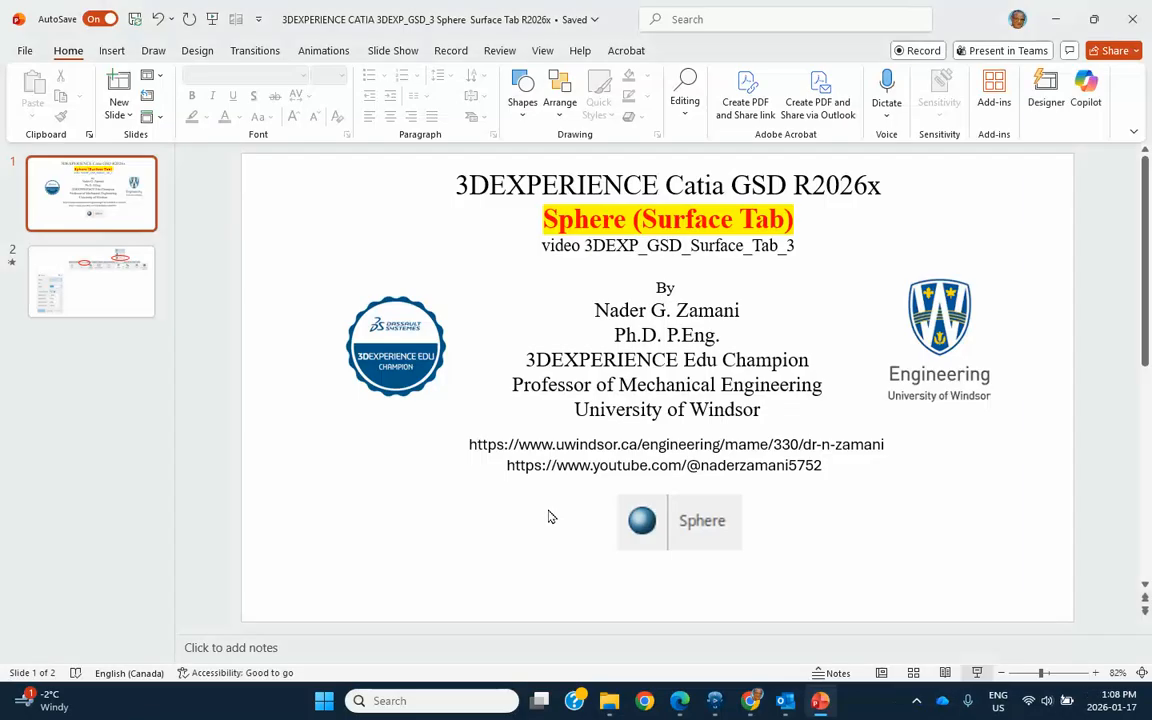
{"action": "left_click", "coordinate": [720, 702]}
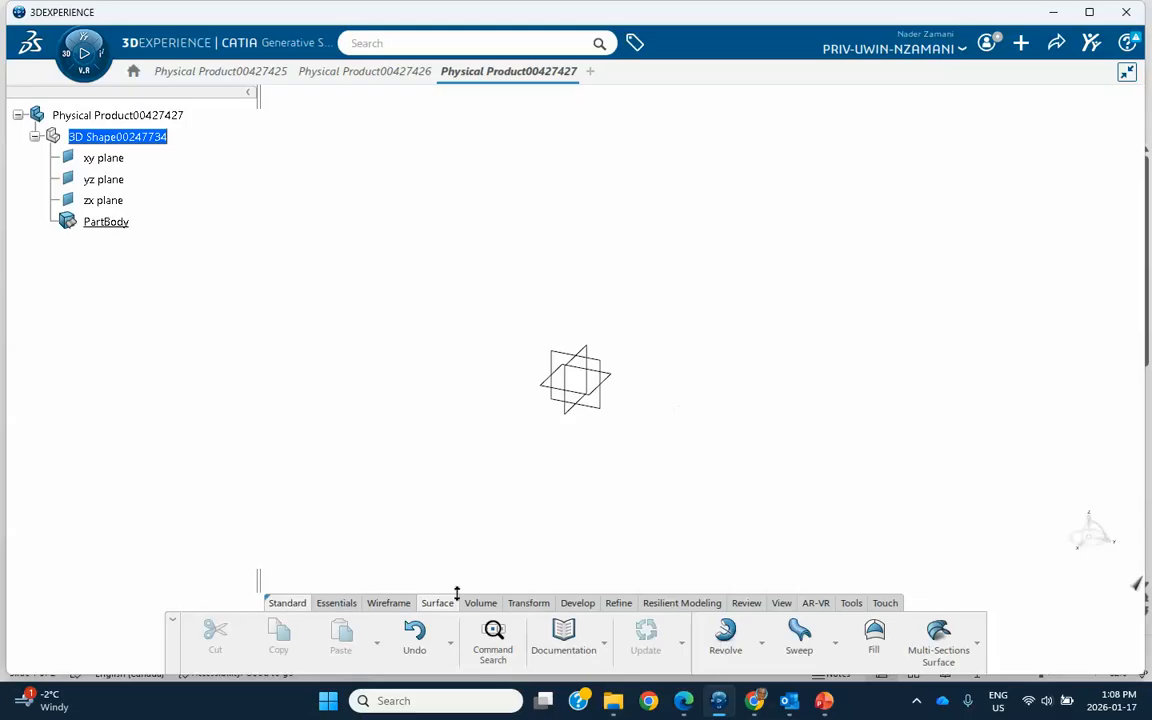
Step: Start a Sphere surface and open the creation of a coordinate point for its center
{"action": "left_click", "coordinate": [758, 640]}
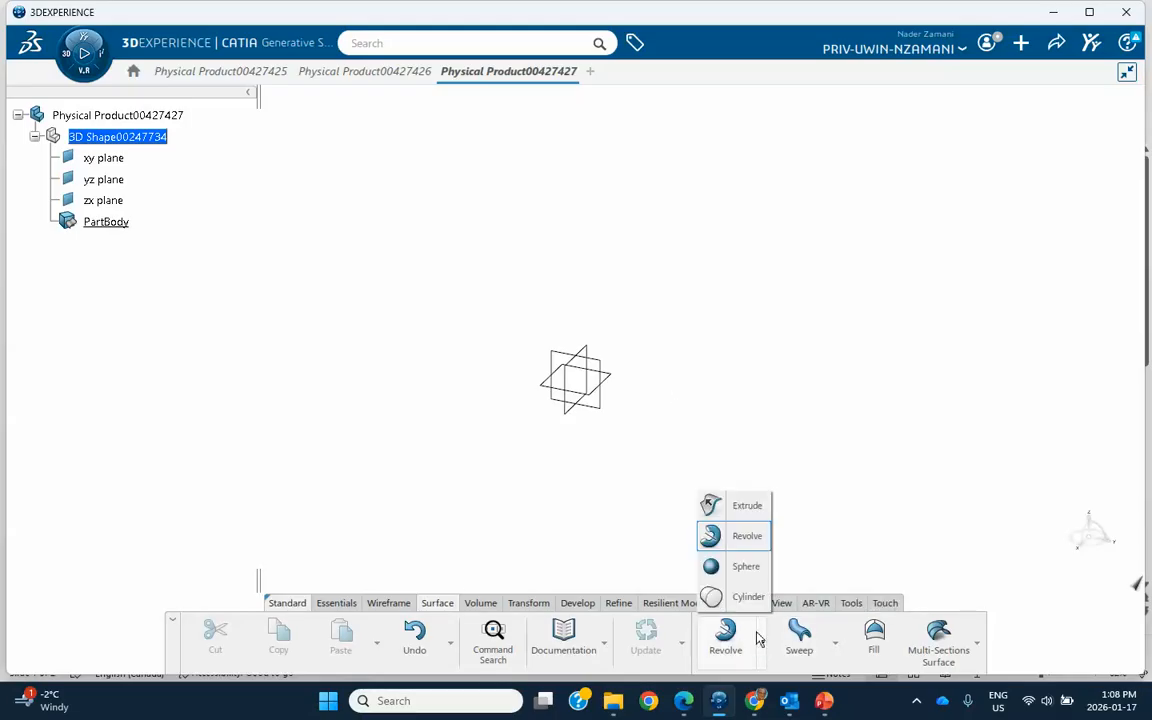
{"action": "left_click", "coordinate": [743, 564]}
{"action": "left_click_drag", "start_coordinate": [918, 244], "coordinate": [188, 285]}
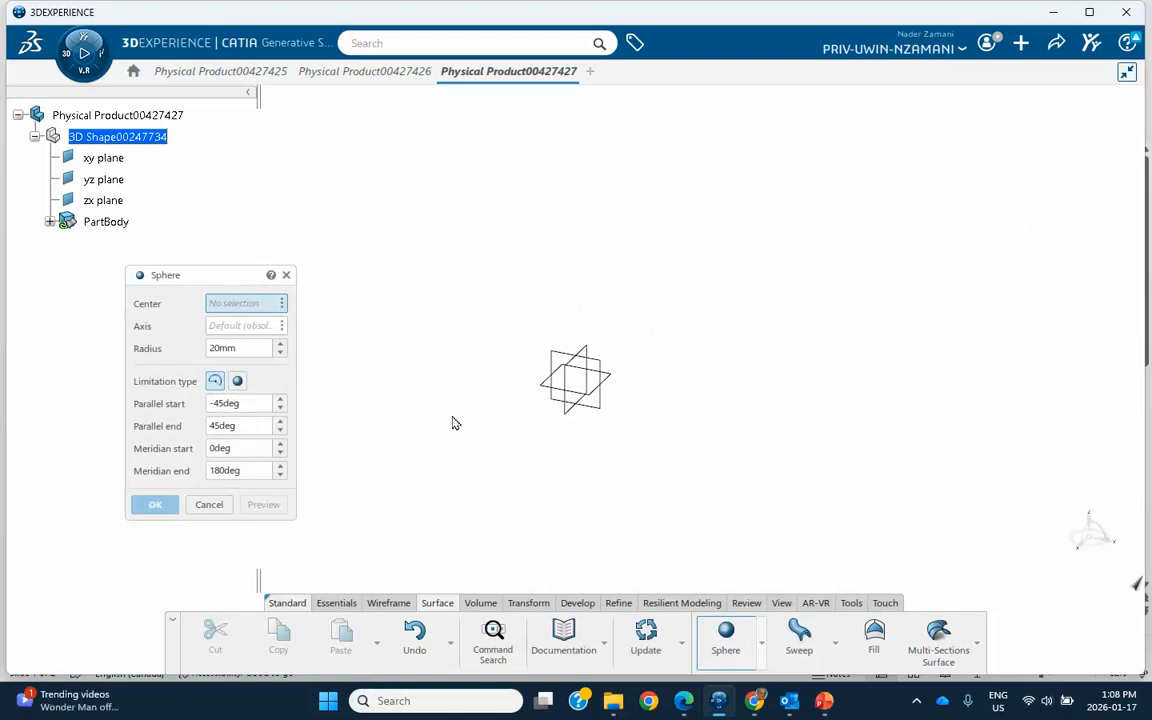
{"action": "left_click", "coordinate": [283, 306]}
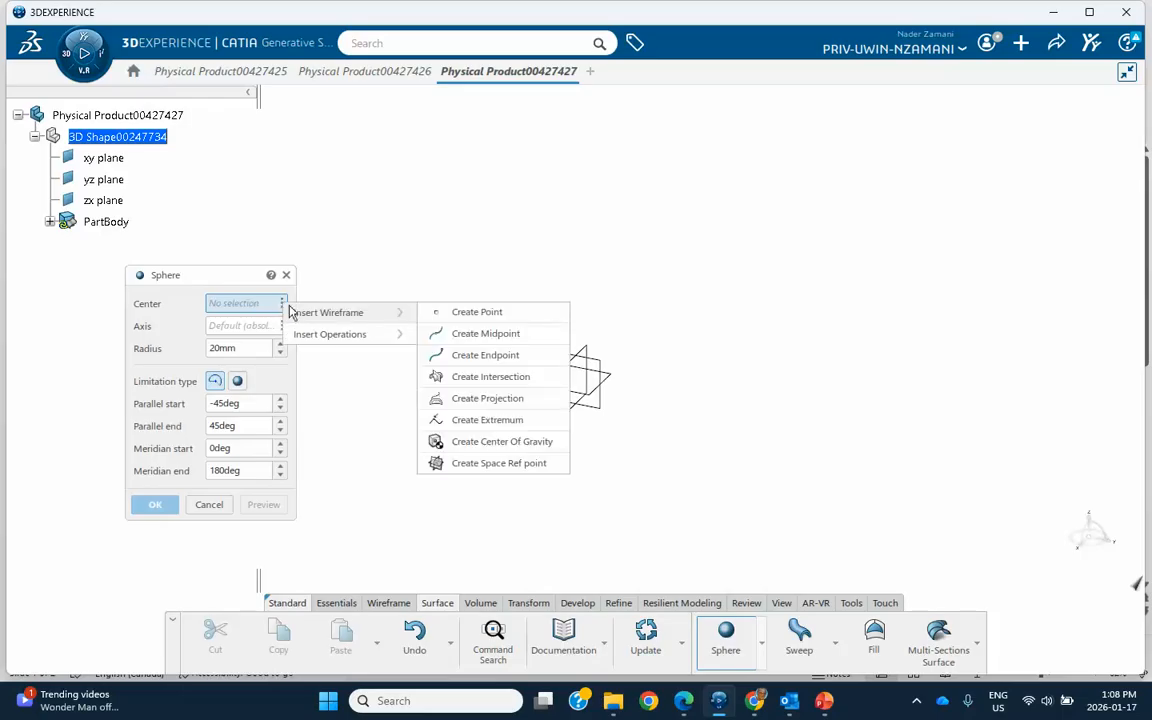
{"action": "left_click", "coordinate": [476, 313]}
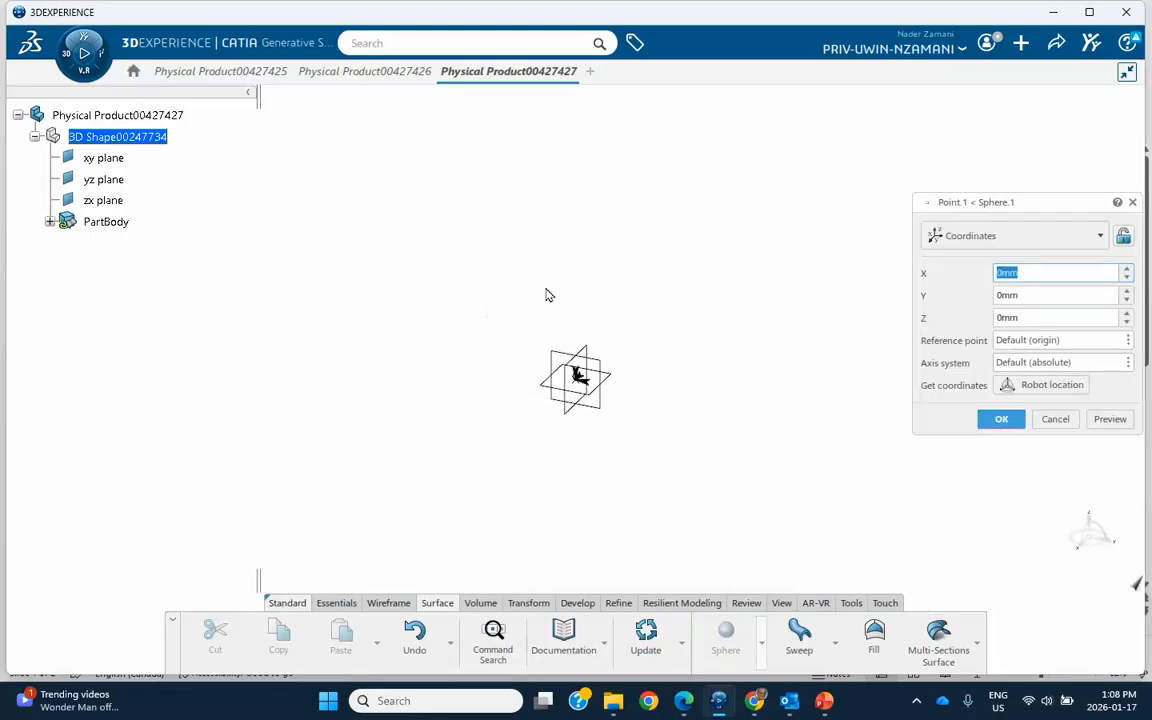
{"action": "left_click_drag", "start_coordinate": [993, 210], "coordinate": [909, 206]}
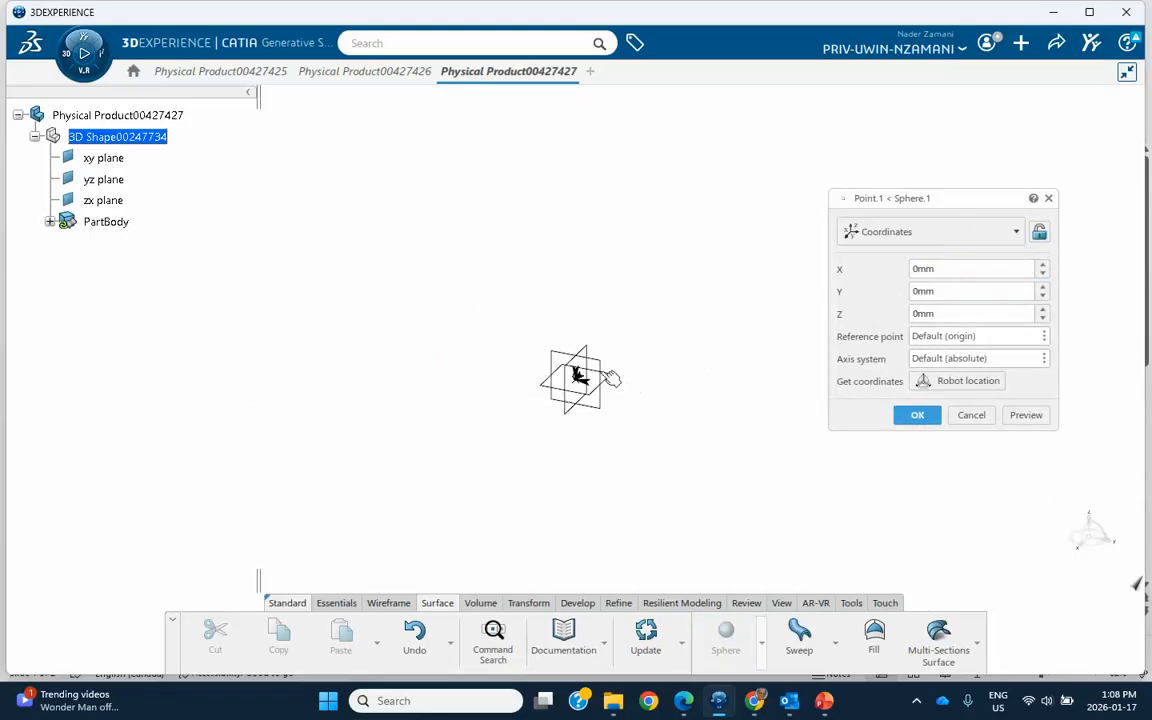
Step: Set the center point to X 100 mm, Y 200 mm, Z 100 mm and create the partial sphere with a 20 mm radius
{"action": "left_click_drag", "start_coordinate": [967, 268], "coordinate": [886, 264]}
{"action": "type", "text": "100"}
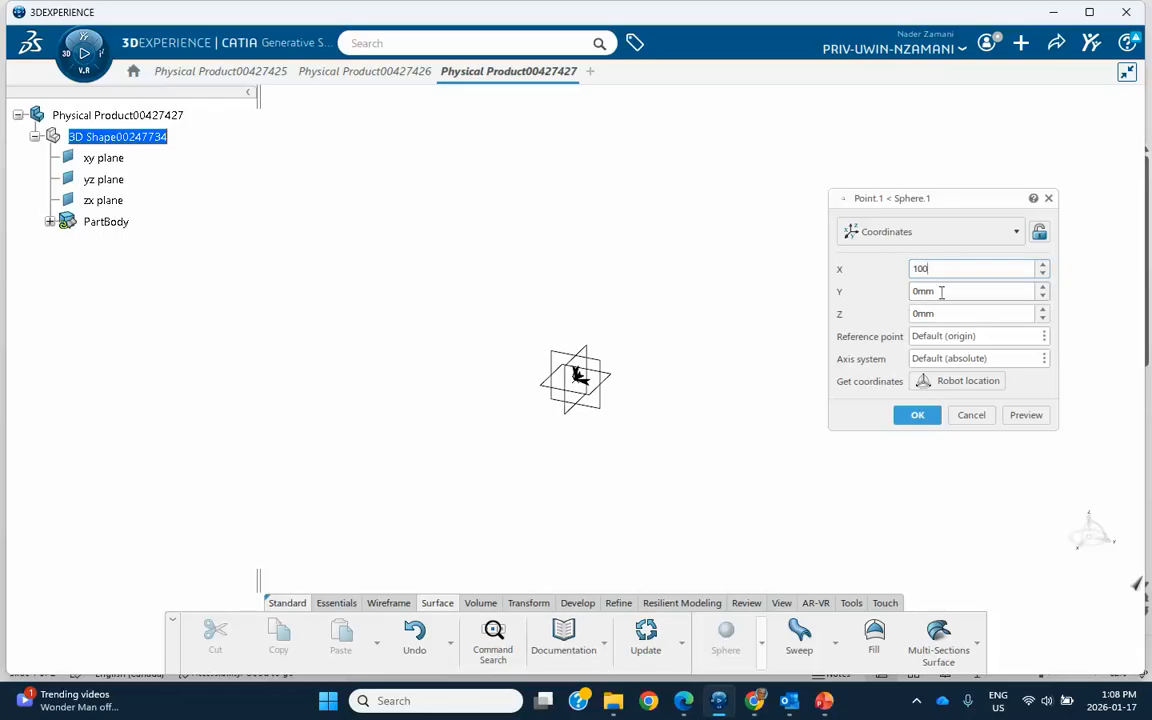
{"action": "left_click_drag", "start_coordinate": [941, 291], "coordinate": [877, 290]}
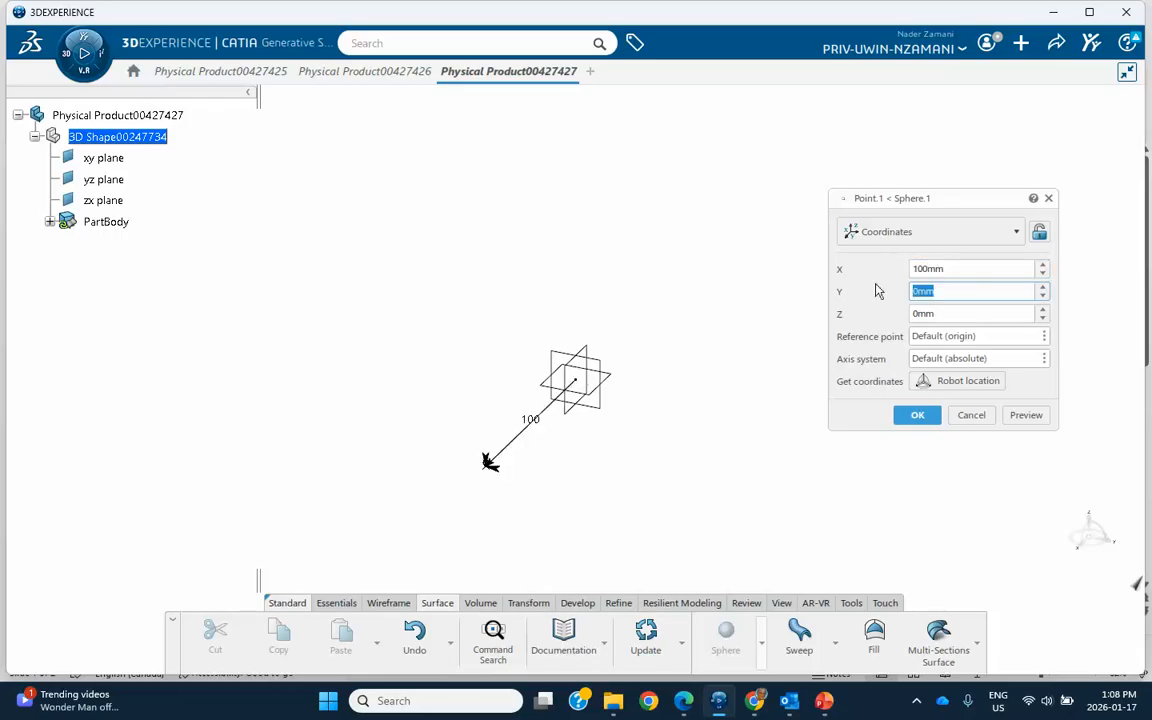
{"action": "type", "text": "200"}
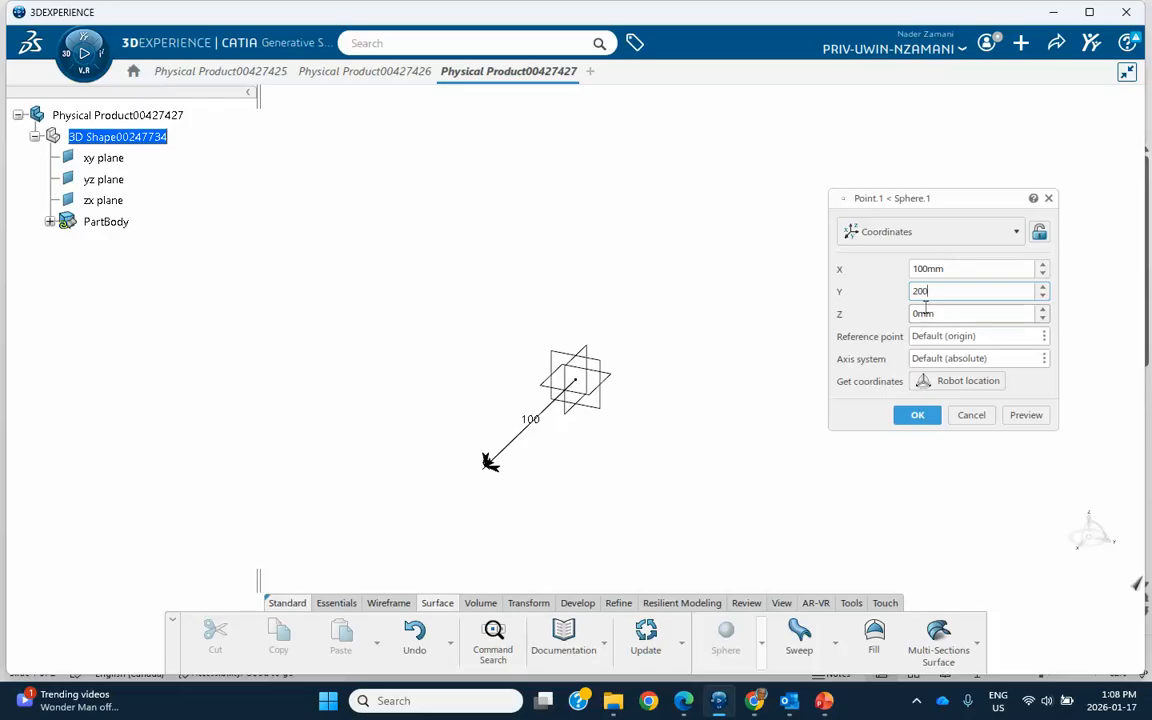
{"action": "key", "text": "Tab"}
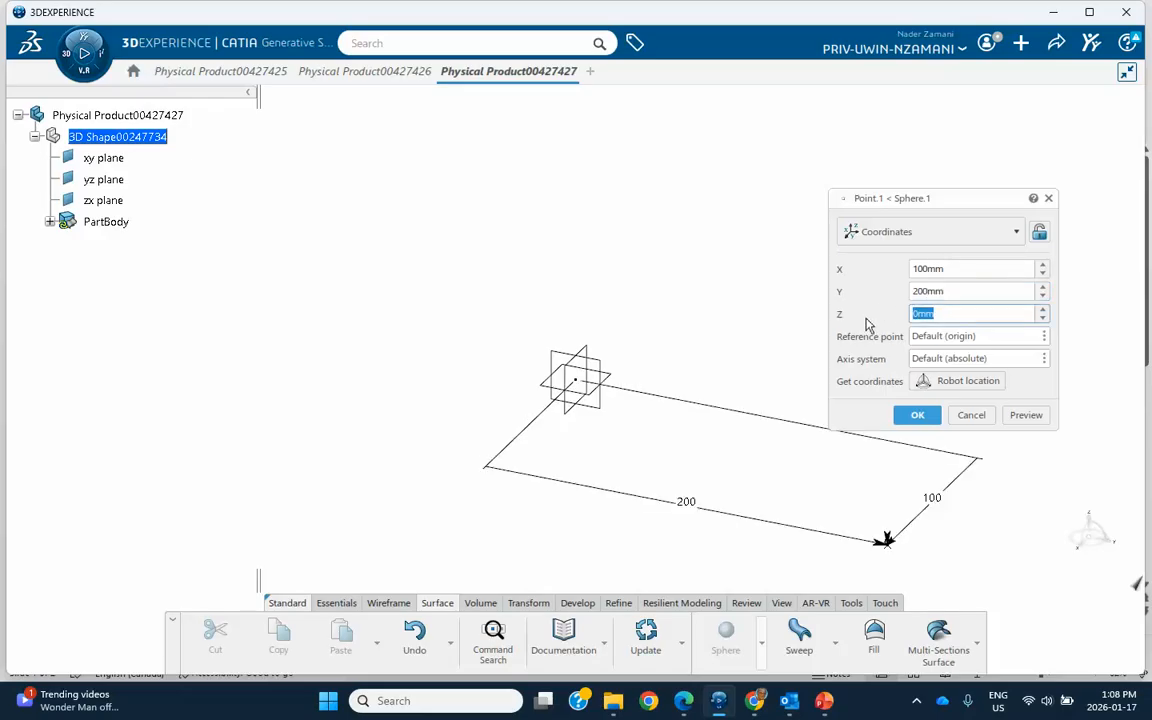
{"action": "type", "text": "100"}
{"action": "left_click", "coordinate": [918, 413]}
{"action": "middle_click_drag", "start_coordinate": [807, 335], "coordinate": [740, 308]}
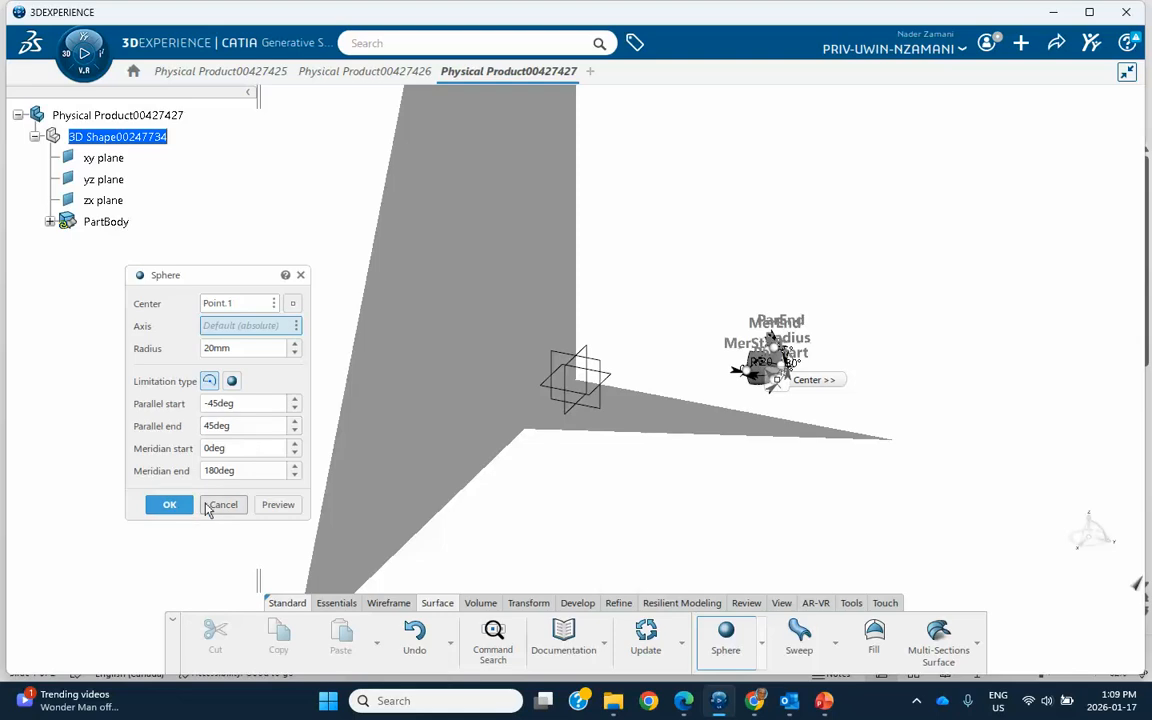
{"action": "left_click", "coordinate": [169, 505]}
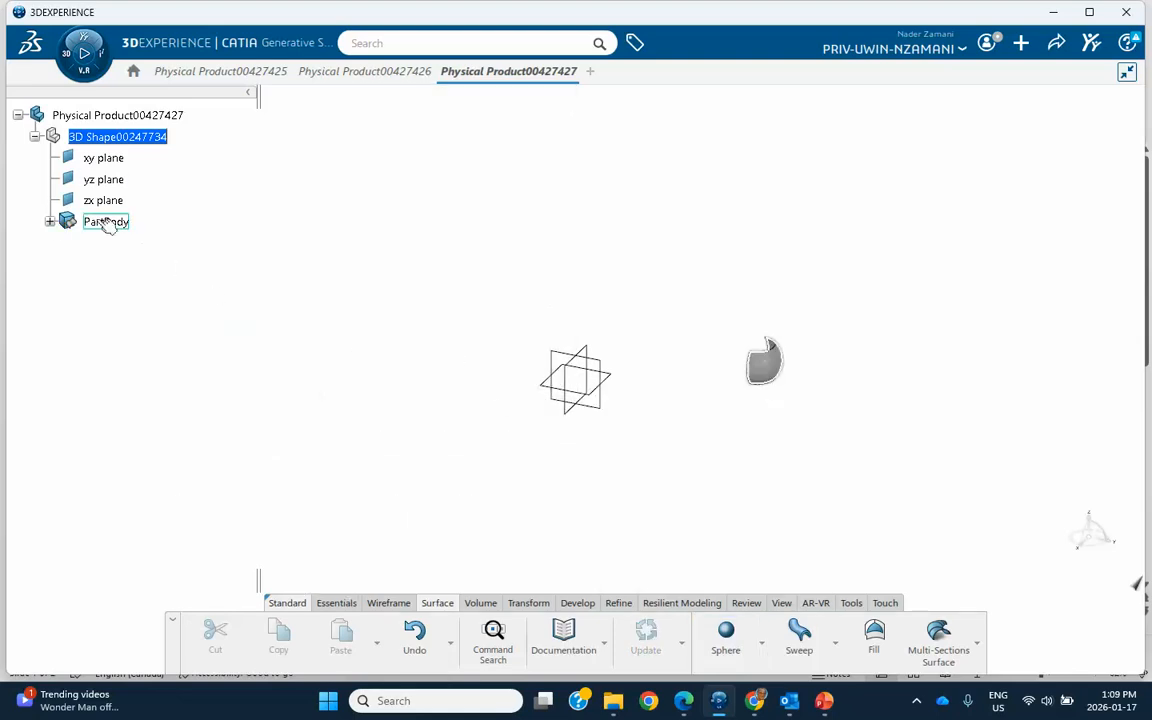
Step: Edit Sphere.1 to parallel start -29deg, parallel end 36deg, meridian start 30deg and meridian end 199deg
{"action": "left_click", "coordinate": [50, 221]}
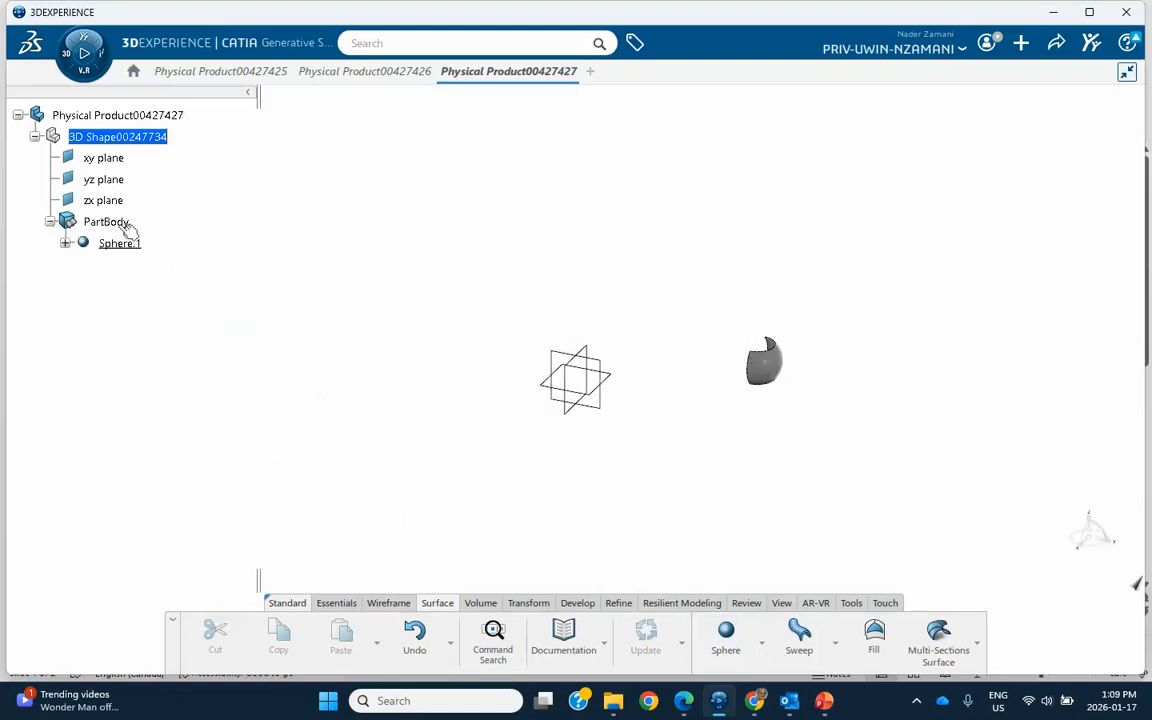
{"action": "left_click", "coordinate": [65, 243]}
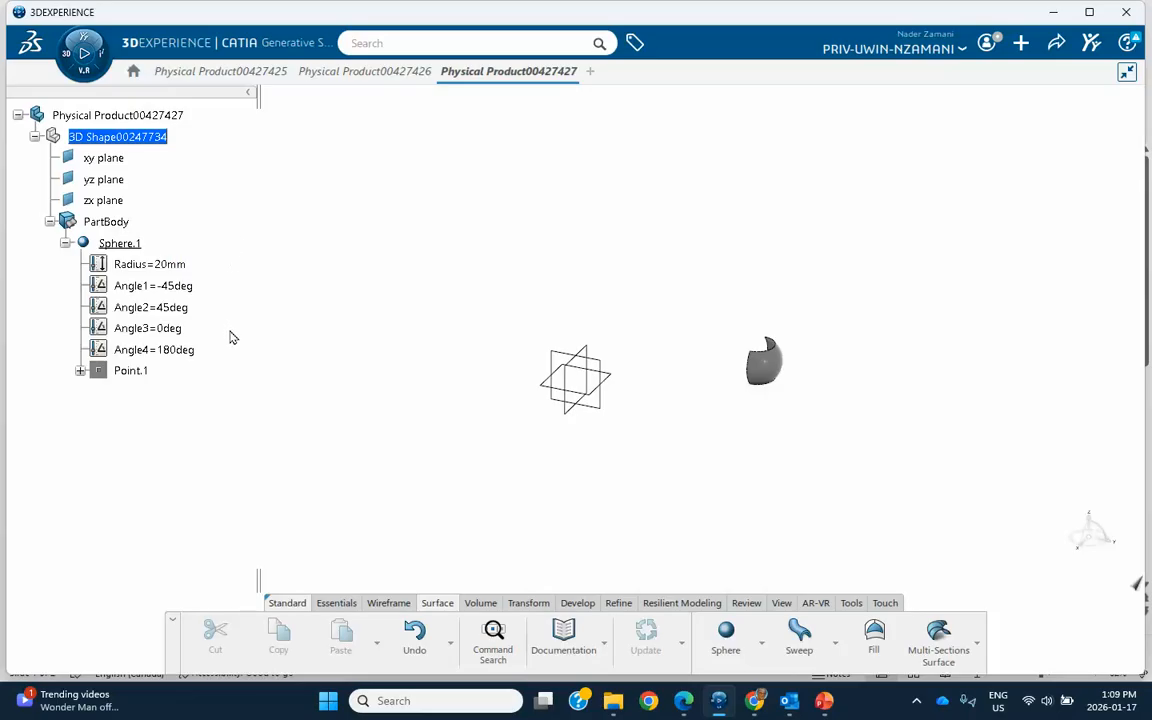
{"action": "double_click", "coordinate": [130, 245]}
{"action": "middle_click_drag", "start_coordinate": [580, 312], "coordinate": [585, 170]}
{"action": "middle_click_drag", "start_coordinate": [805, 288], "coordinate": [591, 336]}
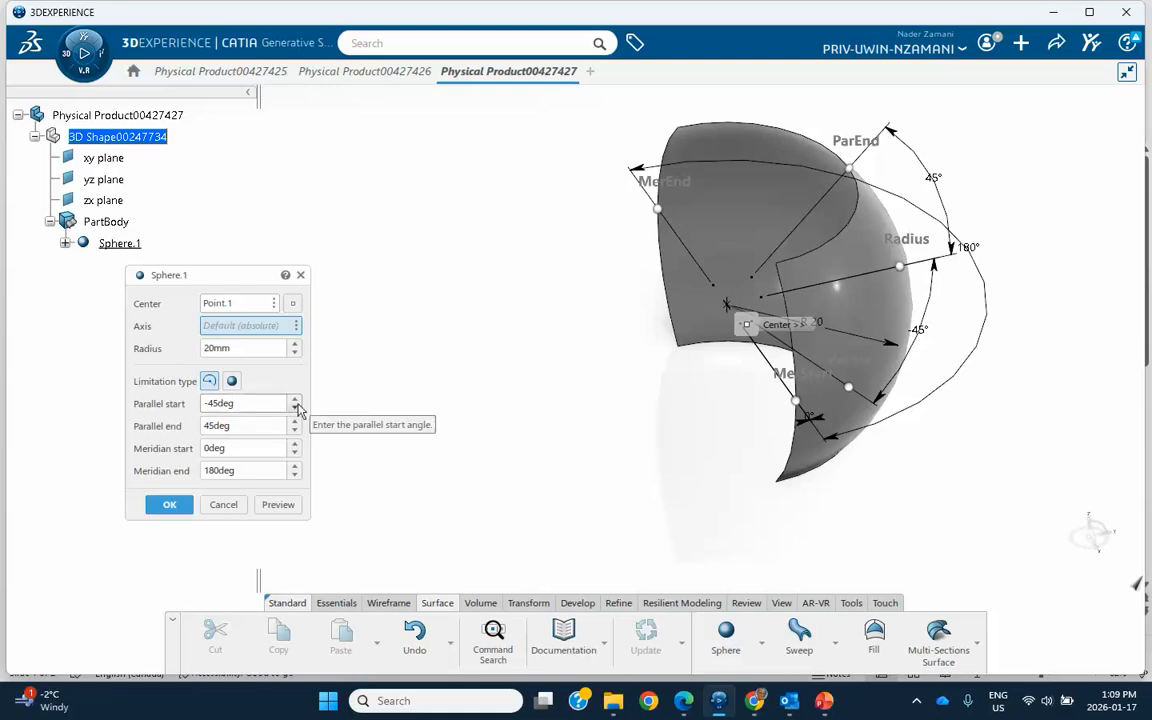
{"action": "left_click_drag", "start_coordinate": [295, 400], "coordinate": [296, 403]}
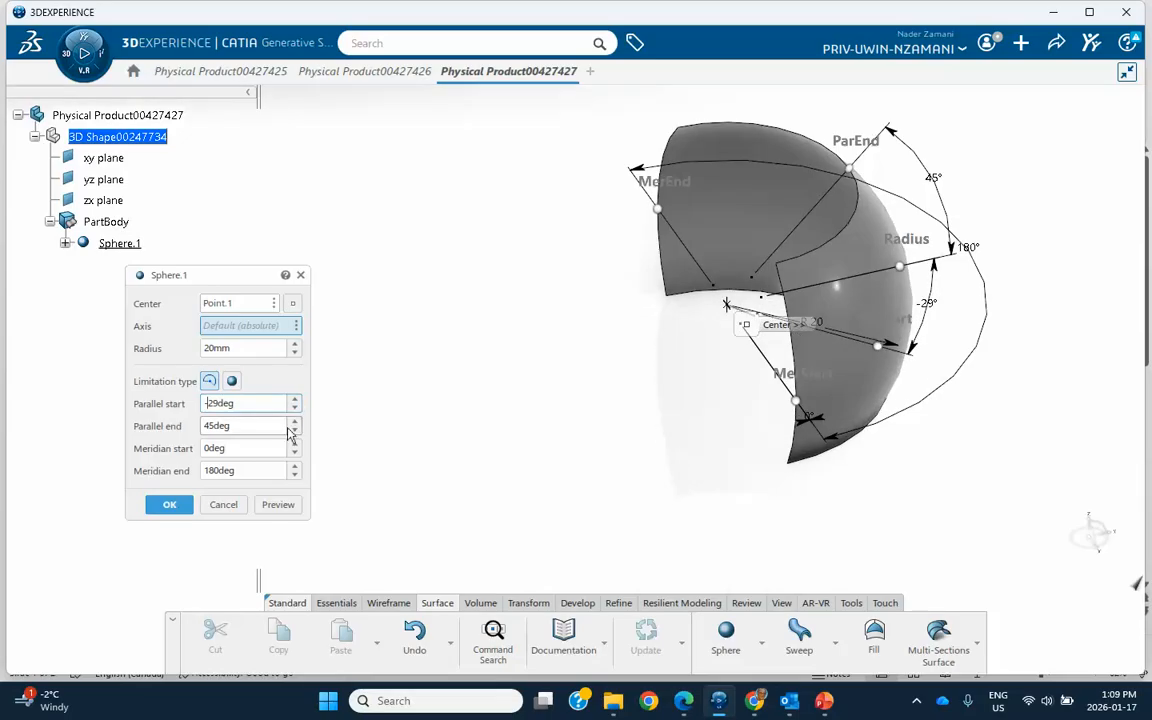
{"action": "left_click_drag", "start_coordinate": [296, 436], "coordinate": [296, 448]}
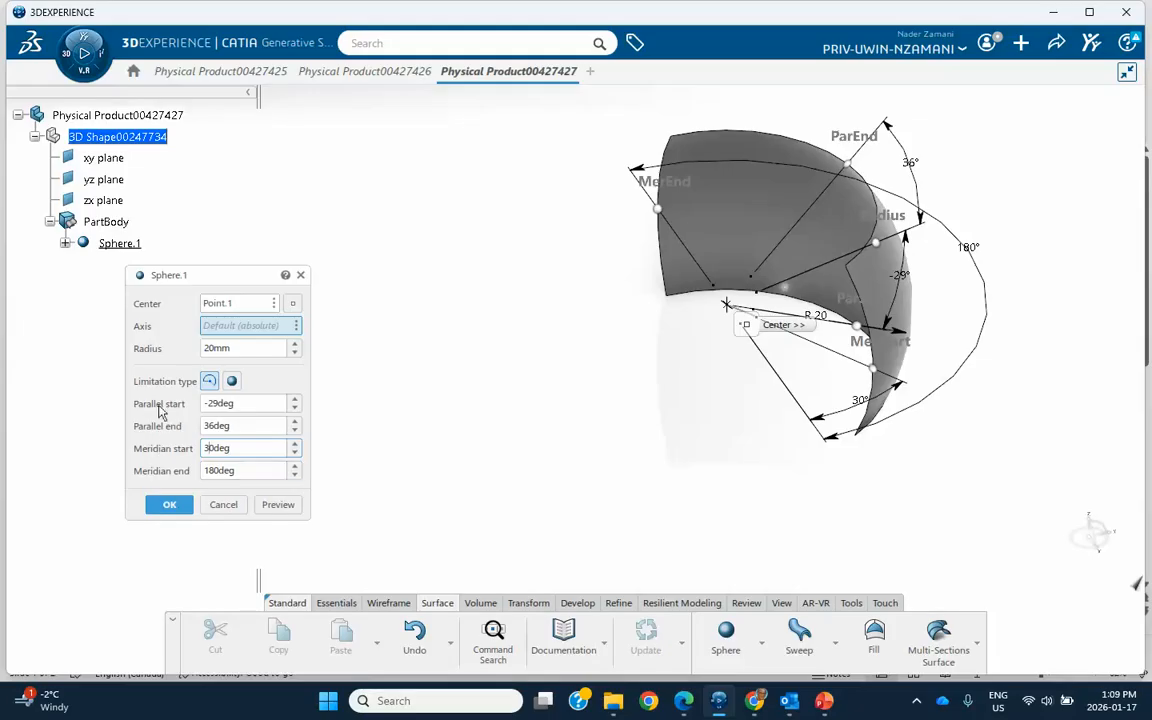
{"action": "left_click_drag", "start_coordinate": [296, 468], "coordinate": [296, 468]}
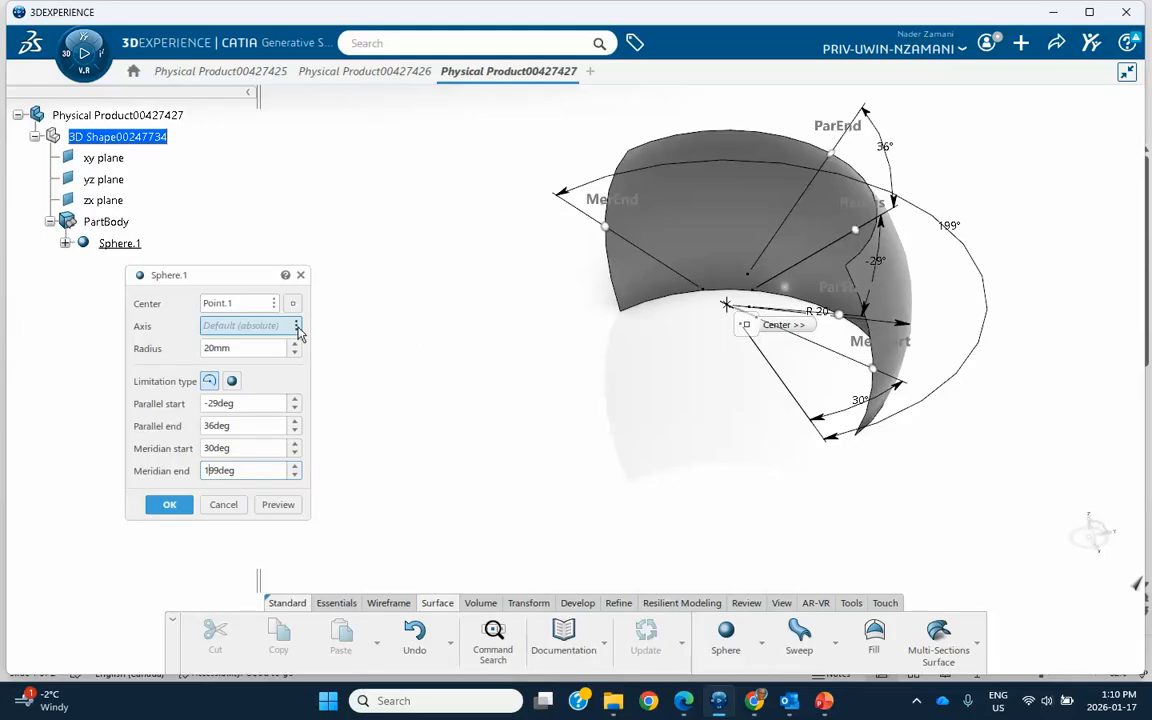
Step: Start creating a new Standard axis system for the sphere's axis, checking the available axis system types
{"action": "left_click", "coordinate": [297, 327]}
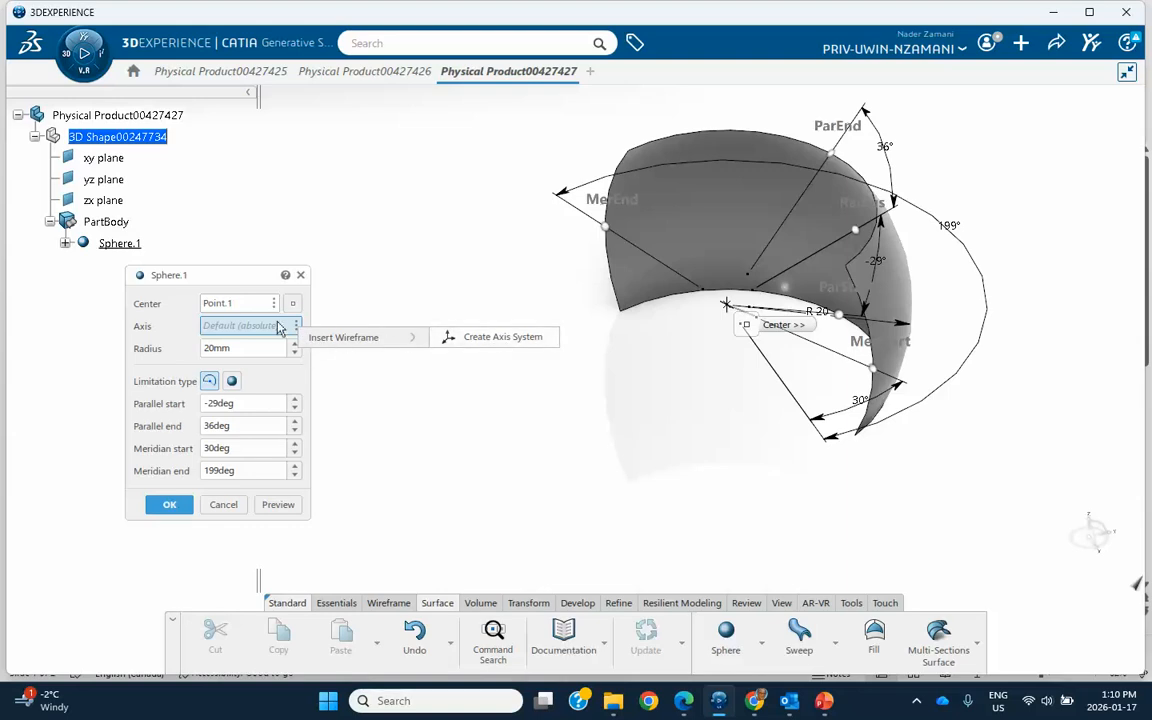
{"action": "left_click", "coordinate": [405, 296]}
{"action": "left_click", "coordinate": [296, 327]}
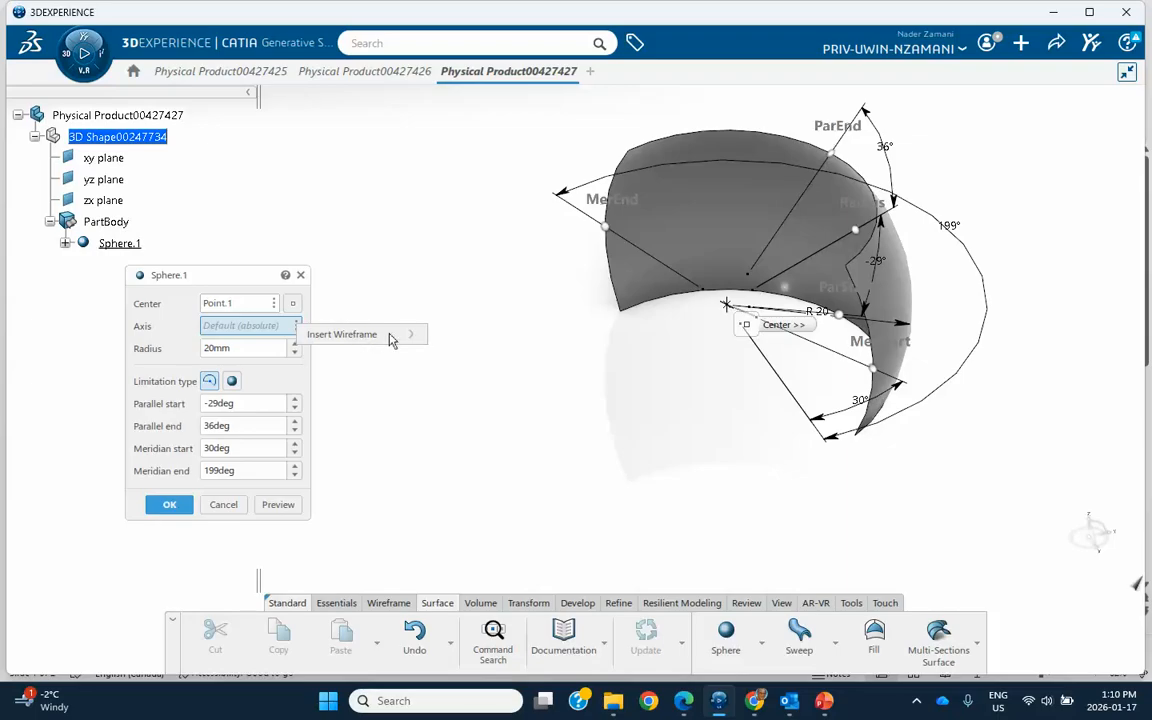
{"action": "left_click", "coordinate": [366, 336]}
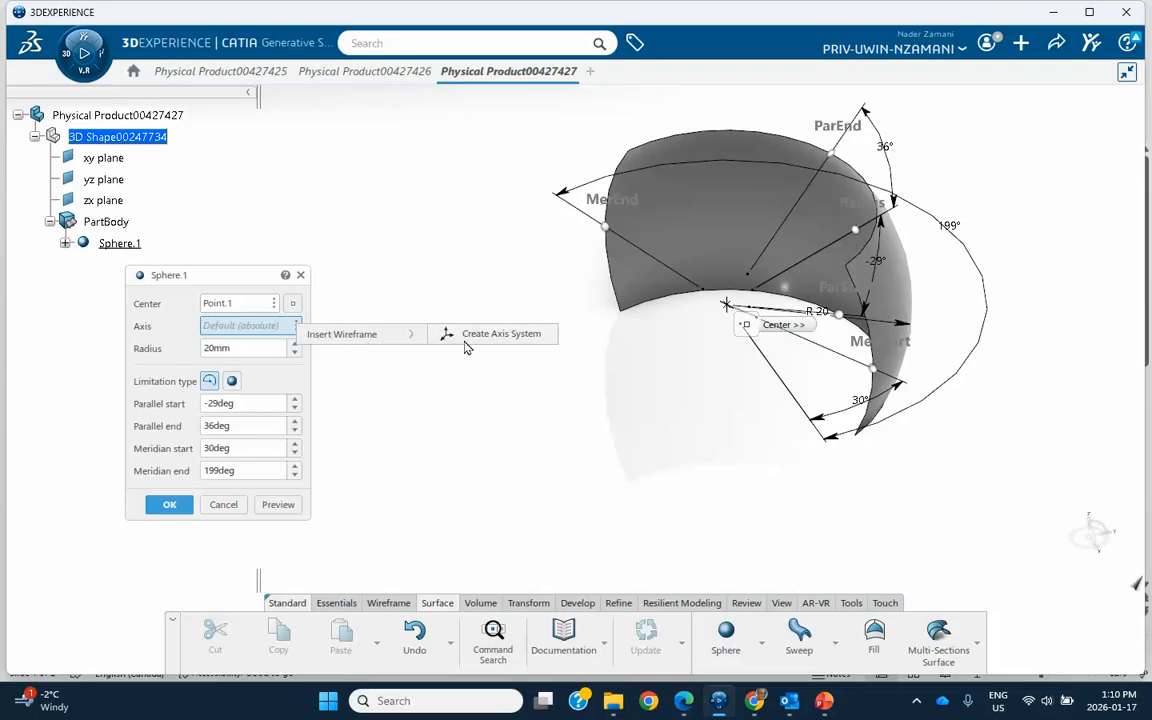
{"action": "left_click", "coordinate": [465, 347]}
{"action": "left_click_drag", "start_coordinate": [559, 154], "coordinate": [924, 257]}
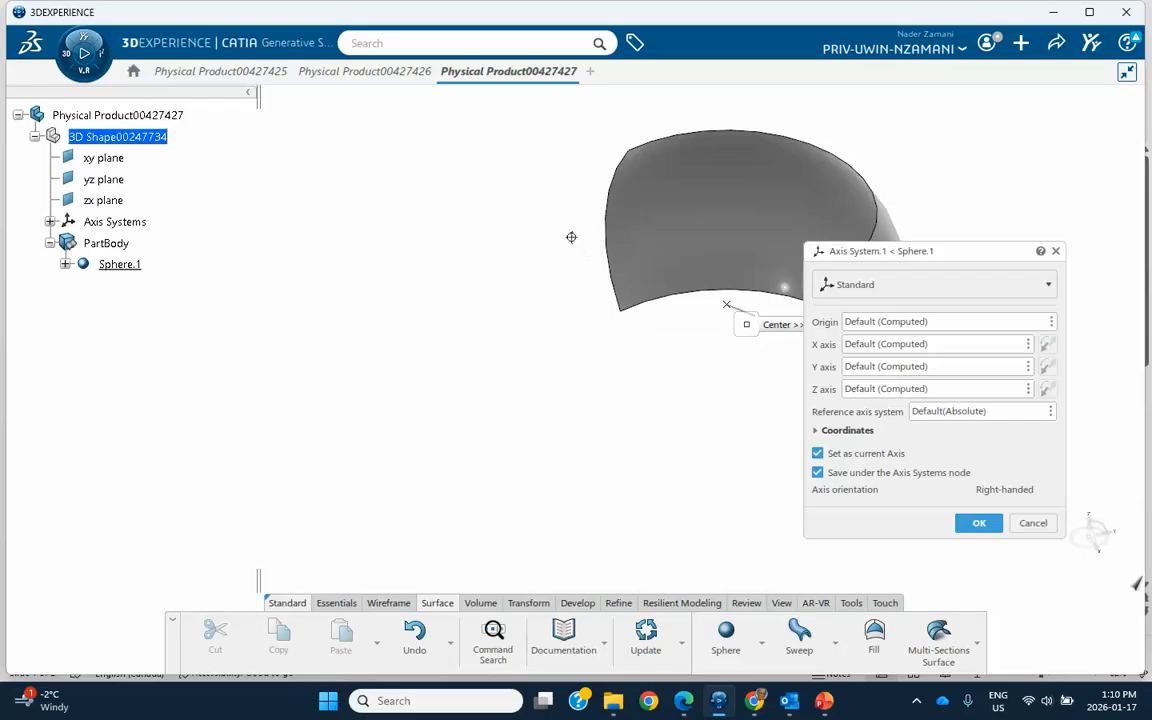
{"action": "middle_click_drag", "start_coordinate": [571, 237], "coordinate": [454, 250]}
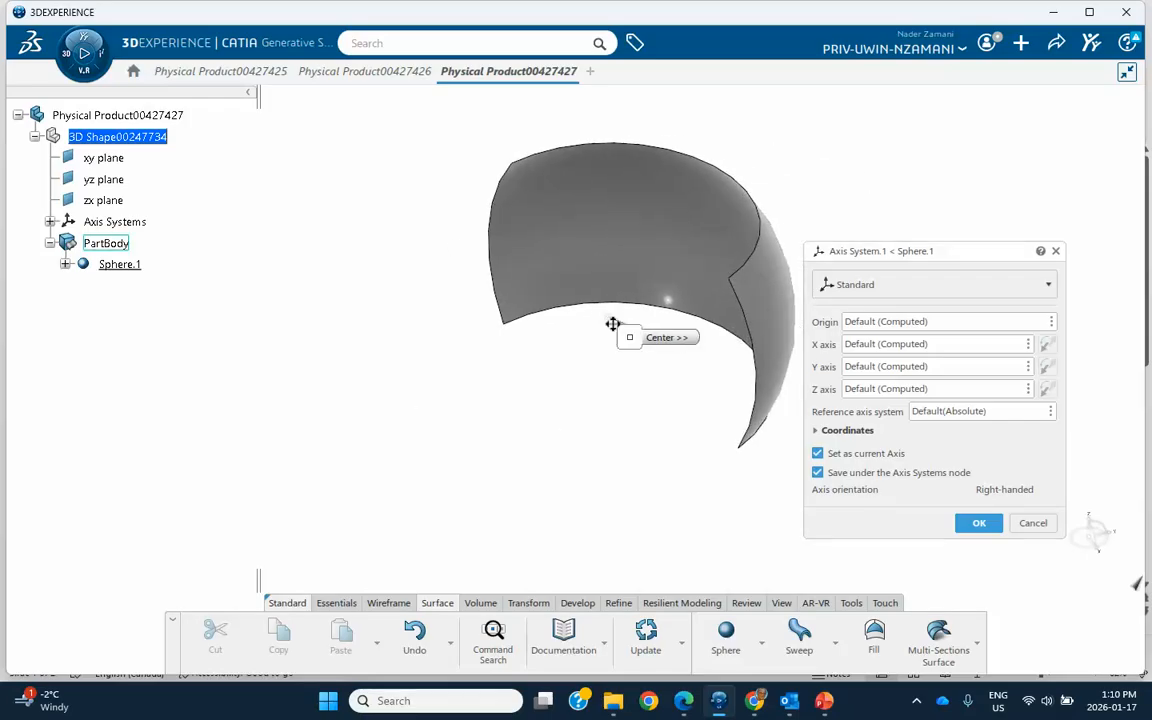
{"action": "left_click", "coordinate": [845, 290]}
{"action": "left_click", "coordinate": [846, 296]}
{"action": "left_click", "coordinate": [845, 290]}
{"action": "left_click", "coordinate": [846, 300]}
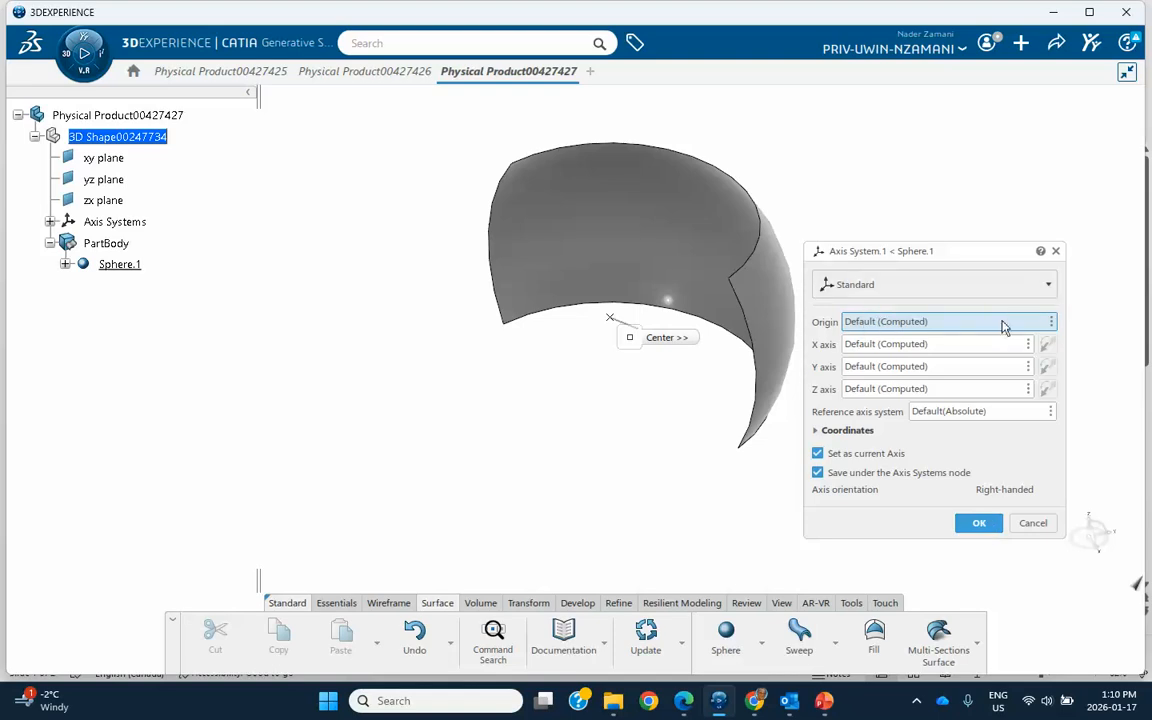
Step: Create the axis system's origin as a coordinate point at X 100 mm, Y -300 mm, Z 100 mm
{"action": "left_click", "coordinate": [1051, 321]}
{"action": "mouse_move", "coordinate": [1050, 334]}
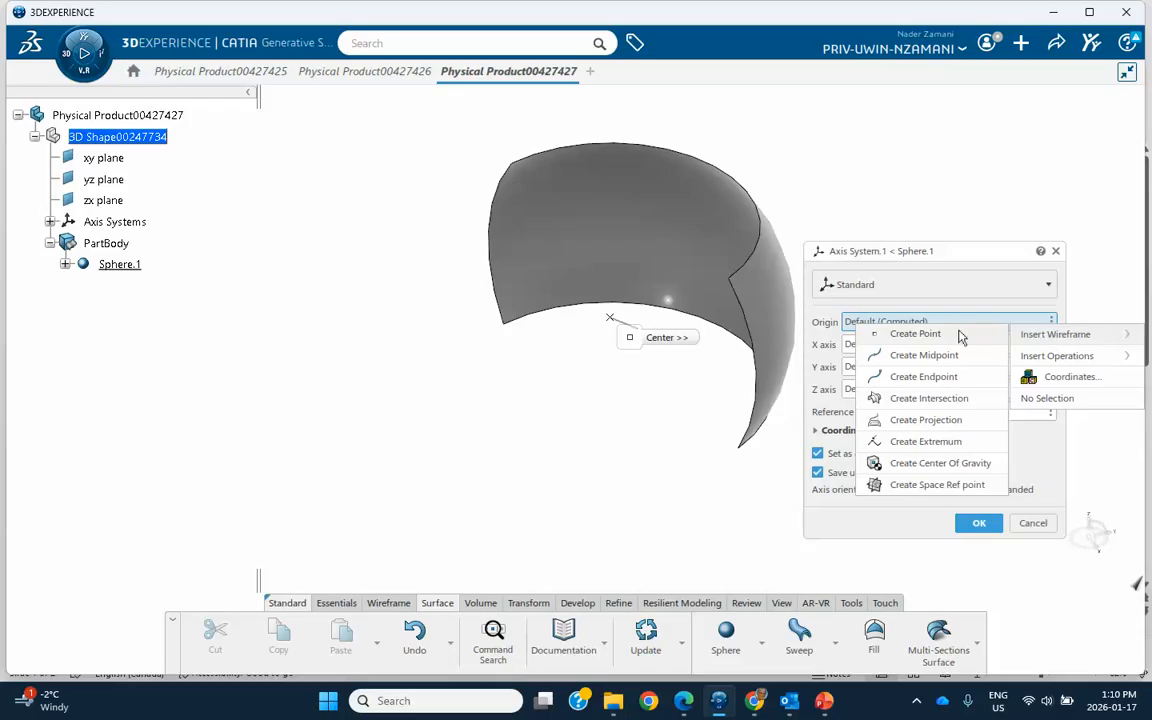
{"action": "left_click", "coordinate": [915, 336]}
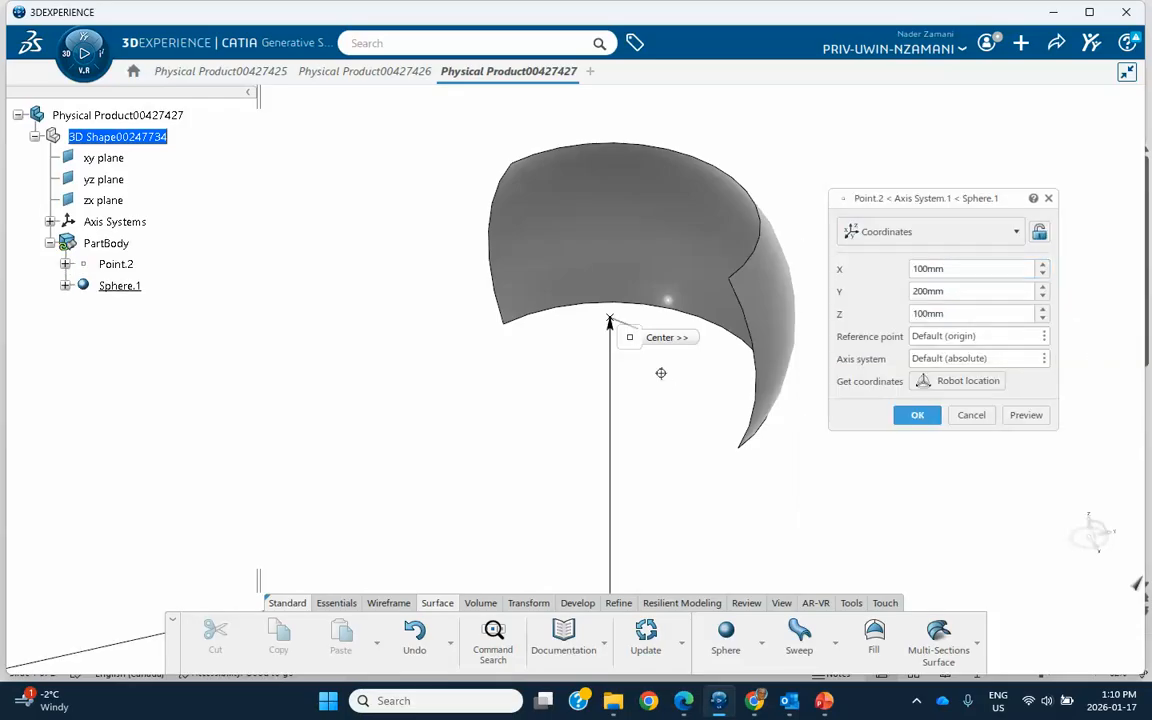
{"action": "middle_click_drag", "start_coordinate": [661, 380], "coordinate": [599, 393], "text": "ctrl"}
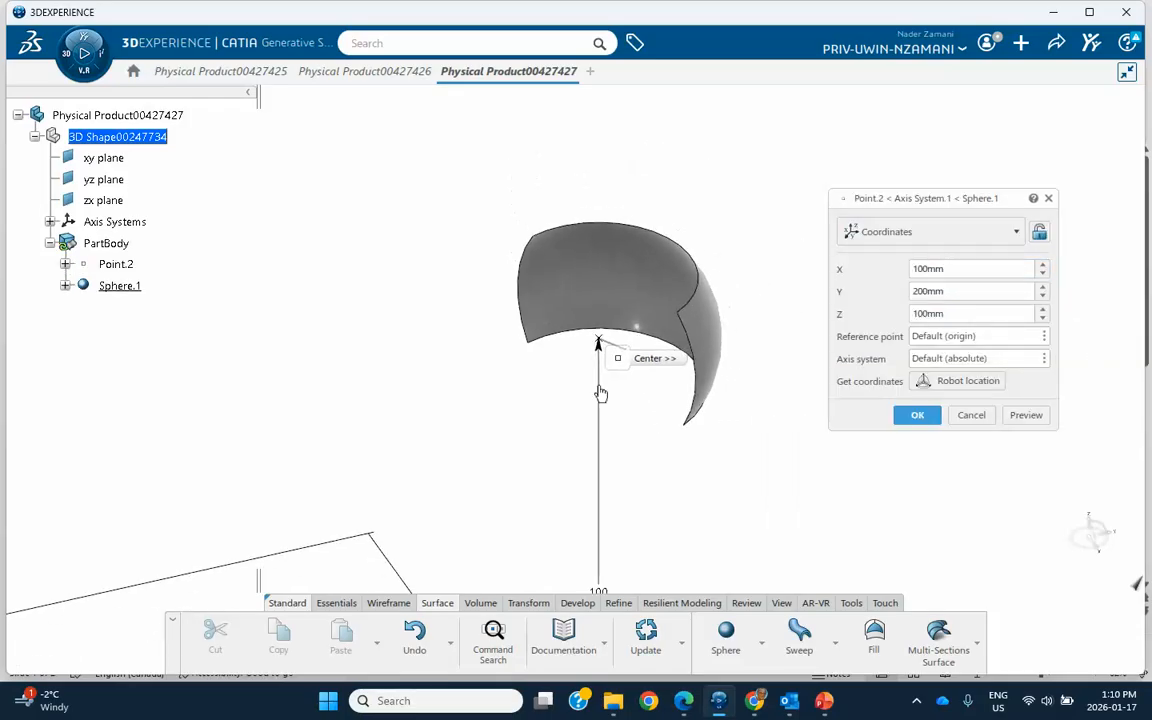
{"action": "double_click", "coordinate": [957, 291]}
{"action": "key", "text": "BackSpace"}
{"action": "type", "text": "-33"}
{"action": "key", "text": "BackSpace"}
{"action": "type", "text": "00"}
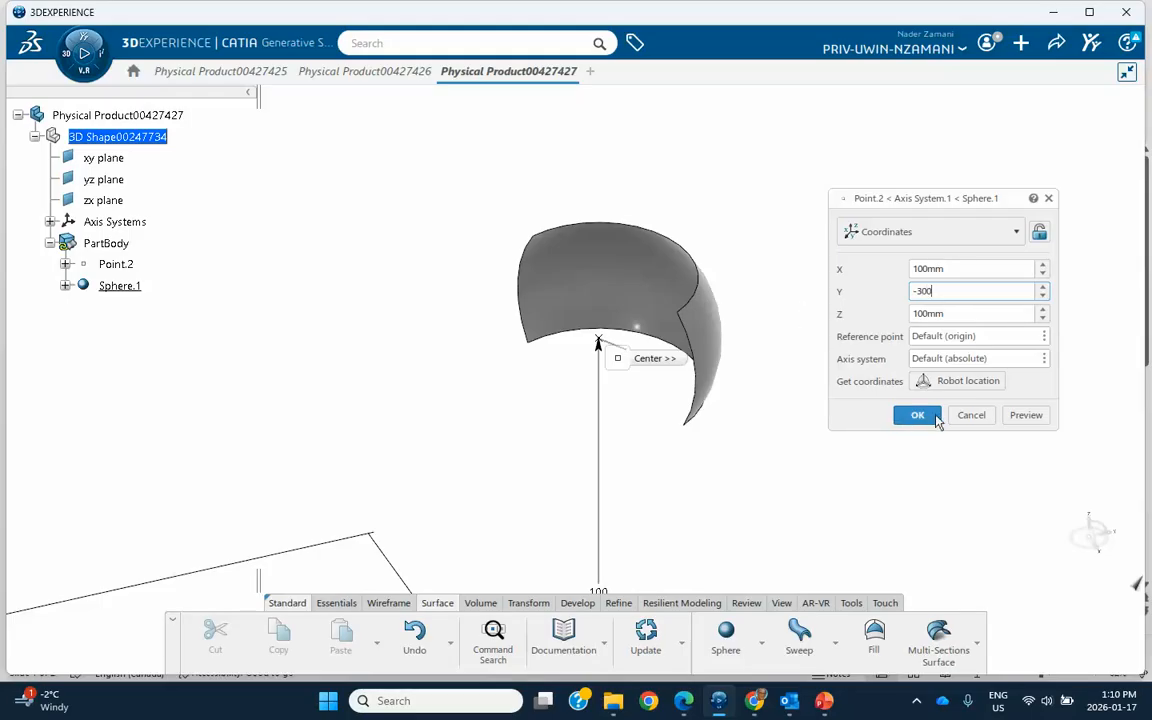
{"action": "left_click", "coordinate": [1026, 415]}
{"action": "middle_click_drag", "start_coordinate": [391, 337], "coordinate": [661, 298]}
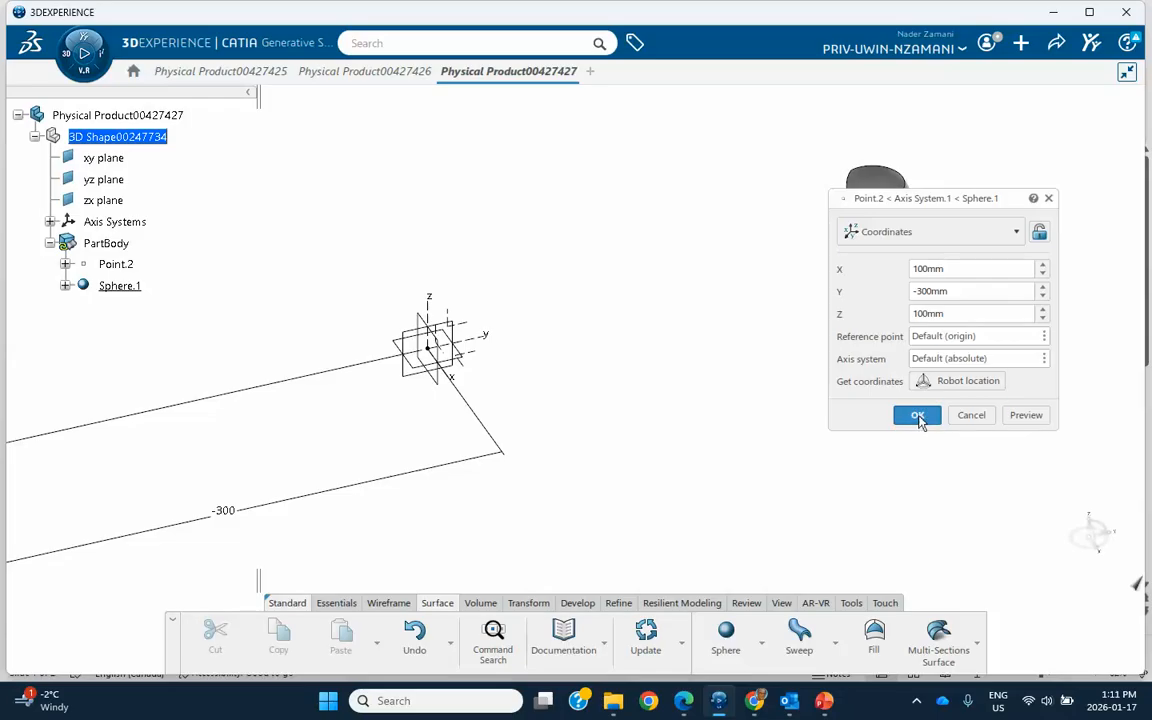
{"action": "left_click", "coordinate": [846, 233]}
{"action": "left_click", "coordinate": [920, 240]}
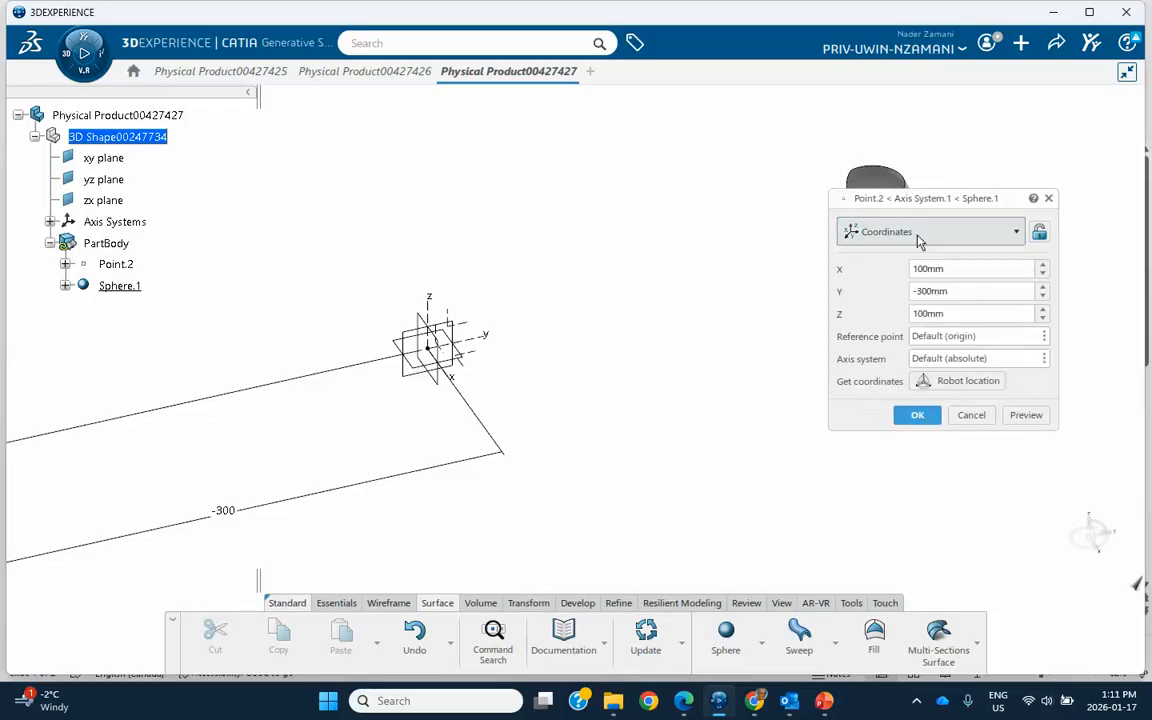
{"action": "left_click", "coordinate": [917, 414]}
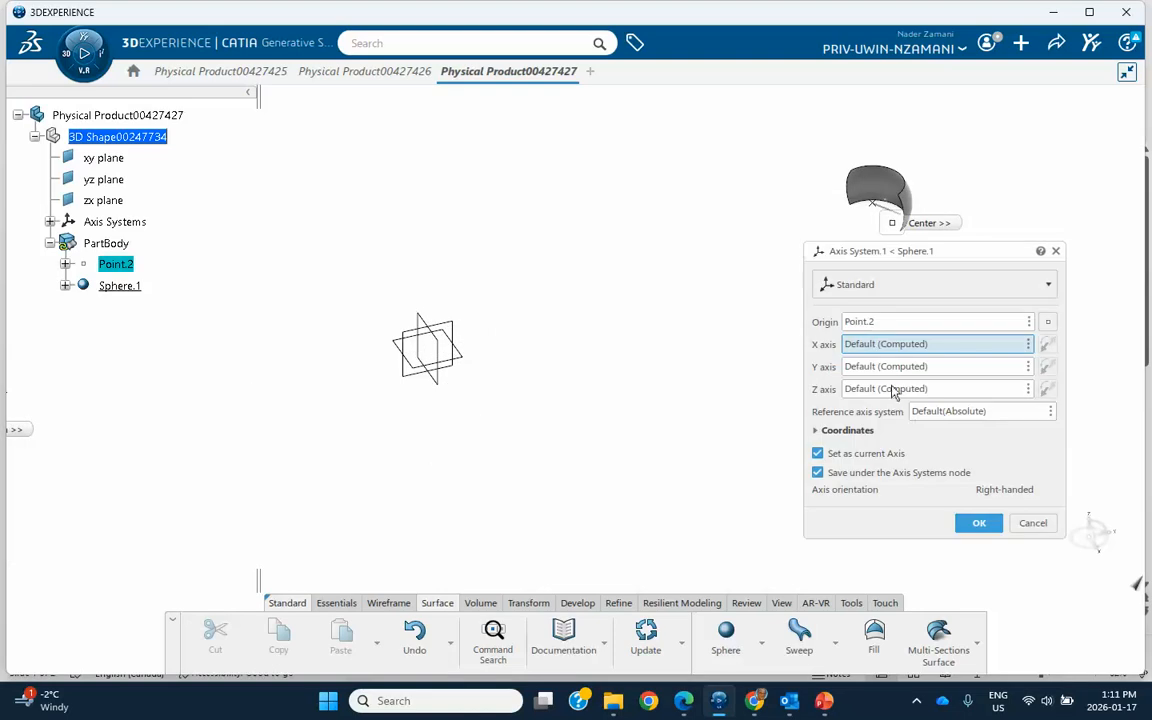
Step: Define the axis system's orientation by Euler angles, with Angle1 21deg, Angle2 24deg and Angle3 21deg, and create it
{"action": "middle_click_drag", "start_coordinate": [608, 311], "coordinate": [607, 336]}
{"action": "middle_click_drag", "start_coordinate": [211, 376], "coordinate": [401, 382]}
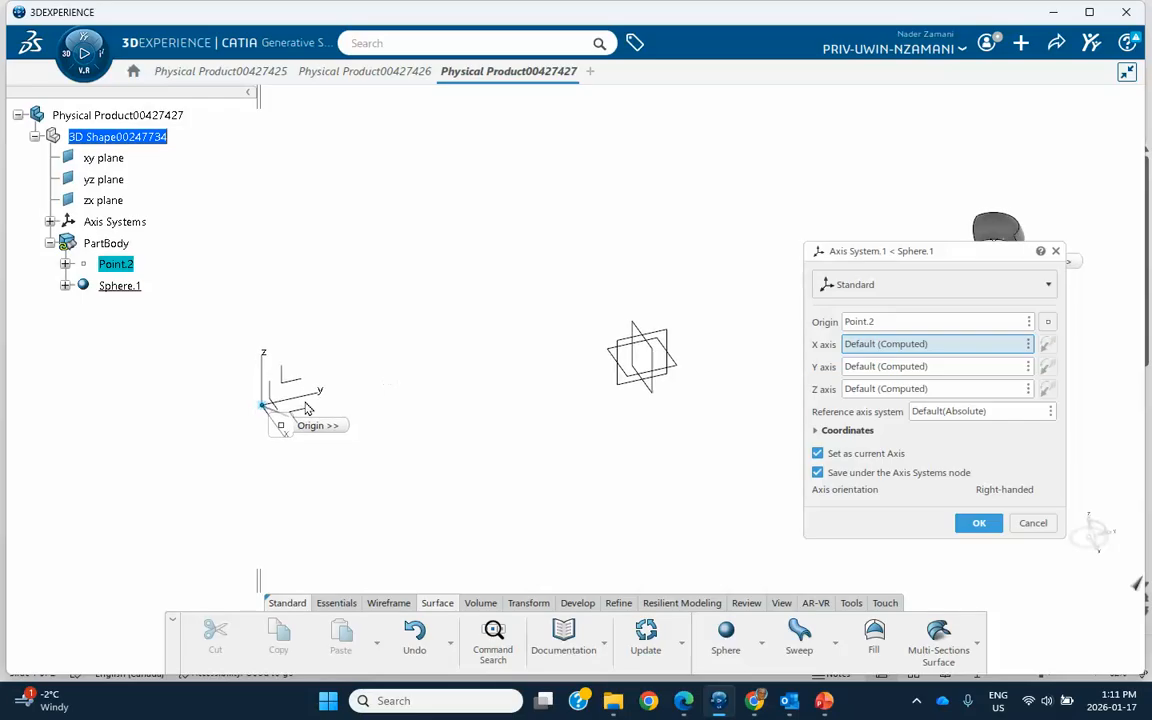
{"action": "left_click", "coordinate": [895, 287]}
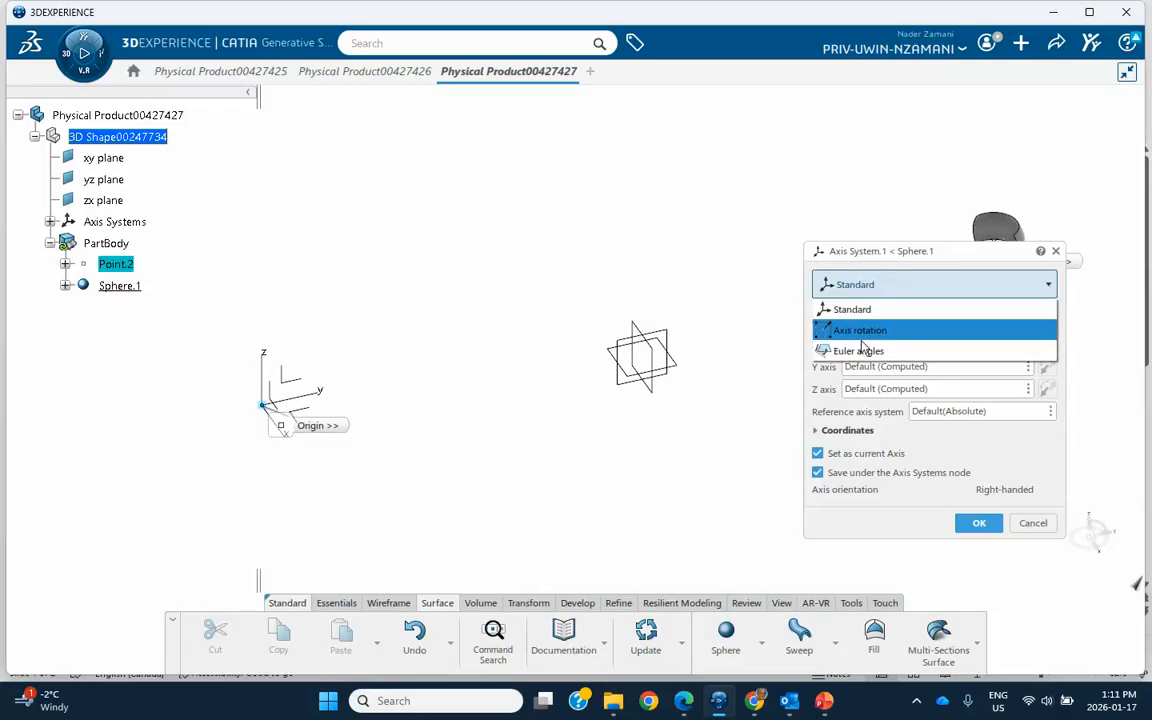
{"action": "left_click", "coordinate": [830, 351]}
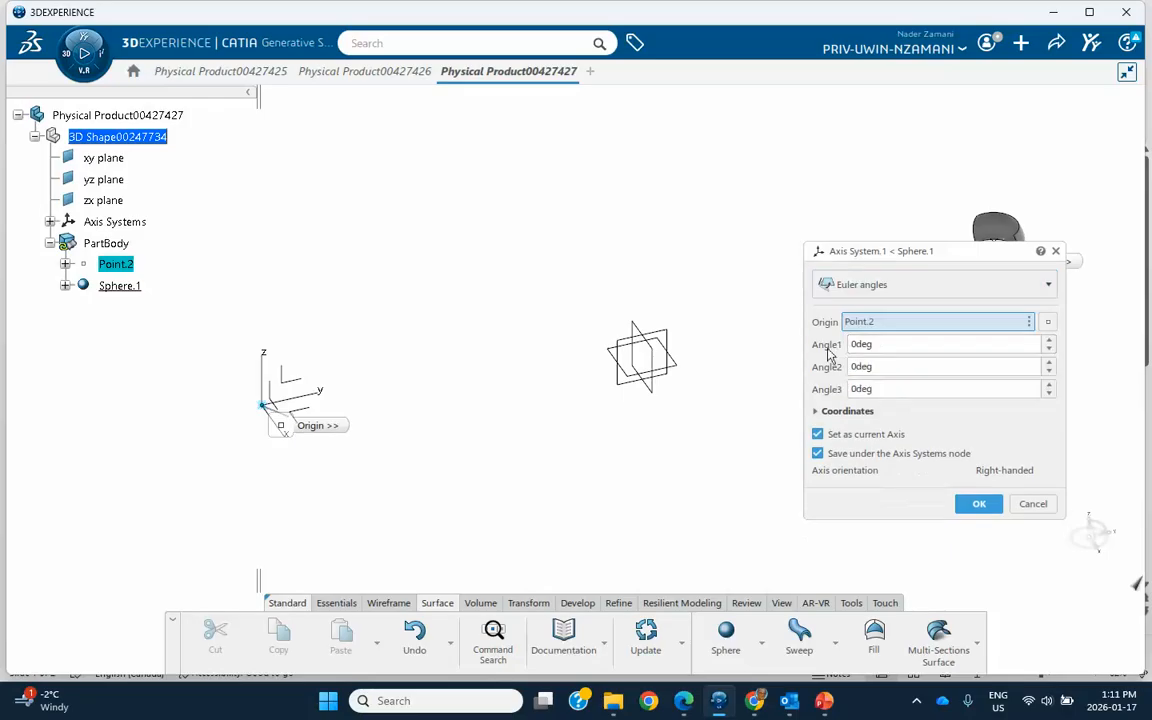
{"action": "left_click", "coordinate": [1050, 342]}
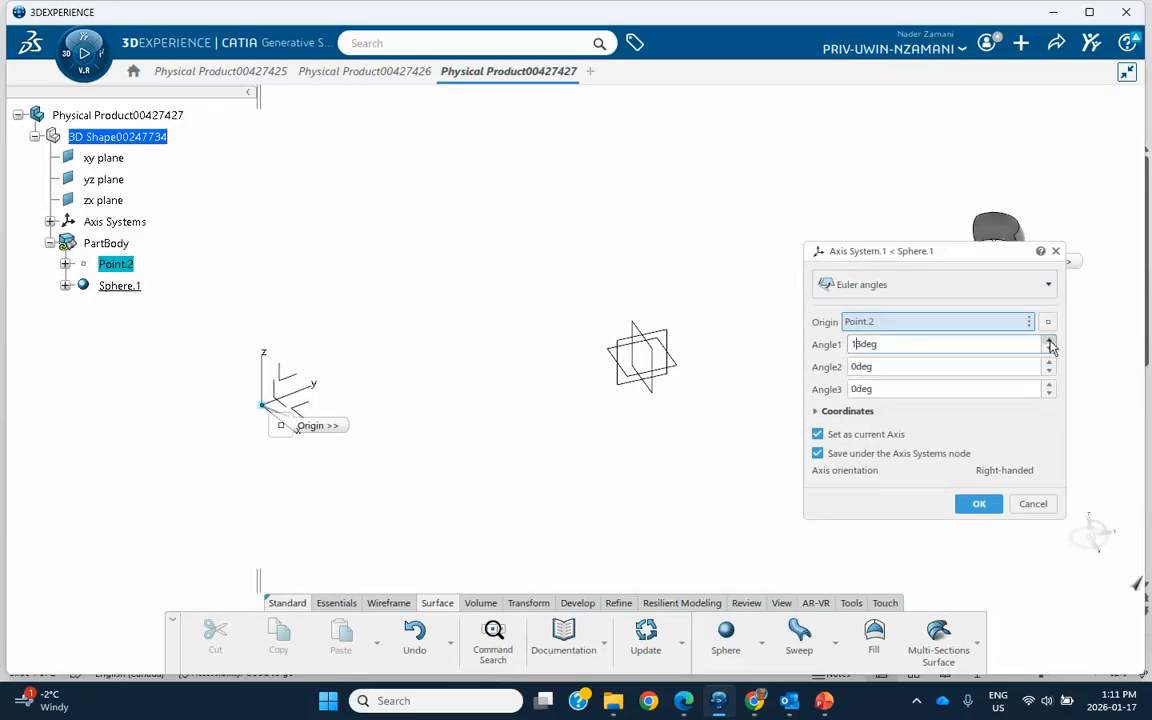
{"action": "left_click", "coordinate": [1049, 366]}
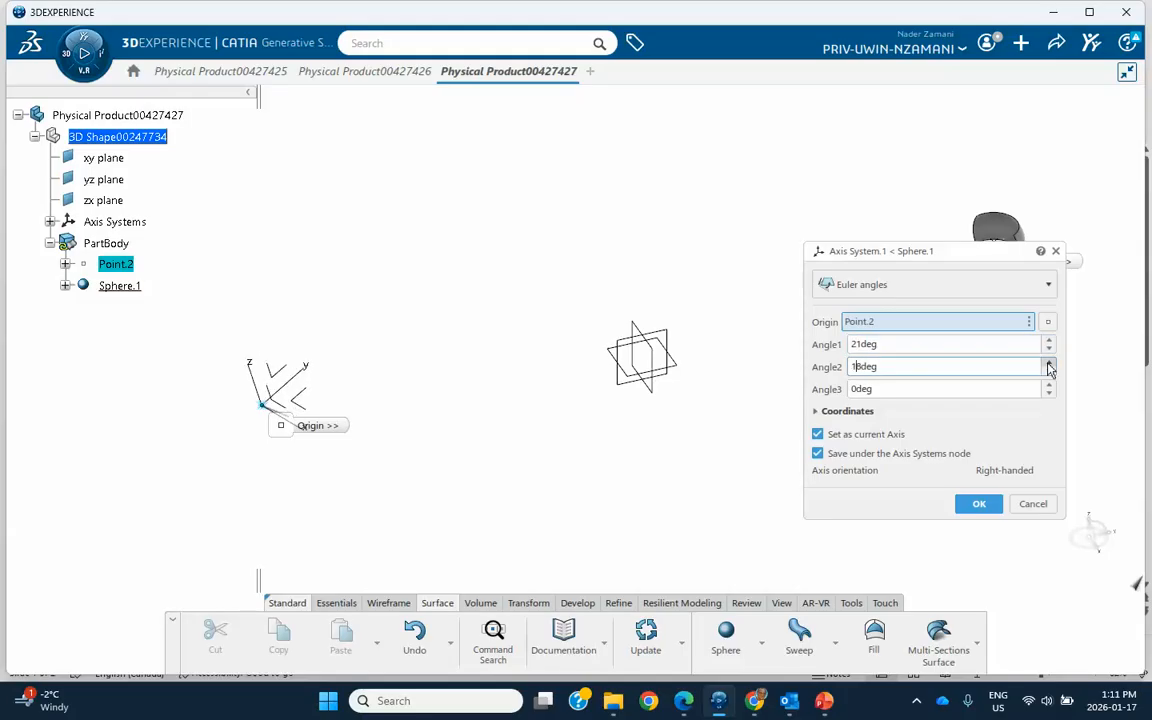
{"action": "left_click", "coordinate": [1049, 388]}
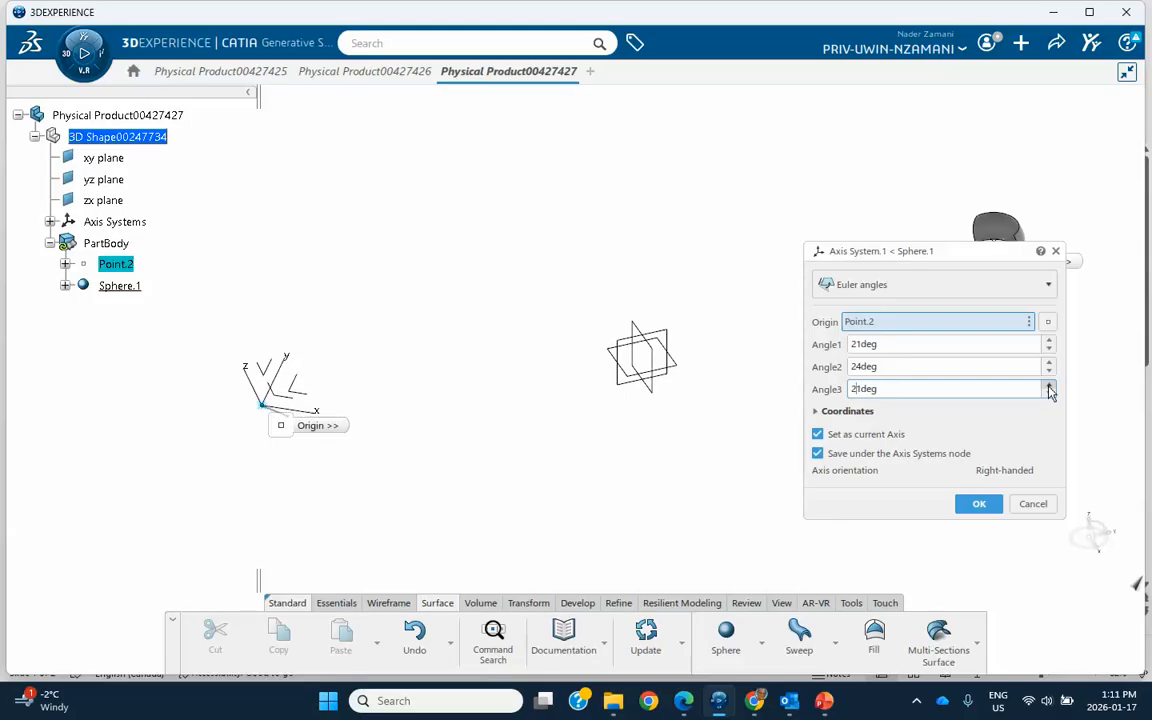
{"action": "left_click", "coordinate": [979, 503]}
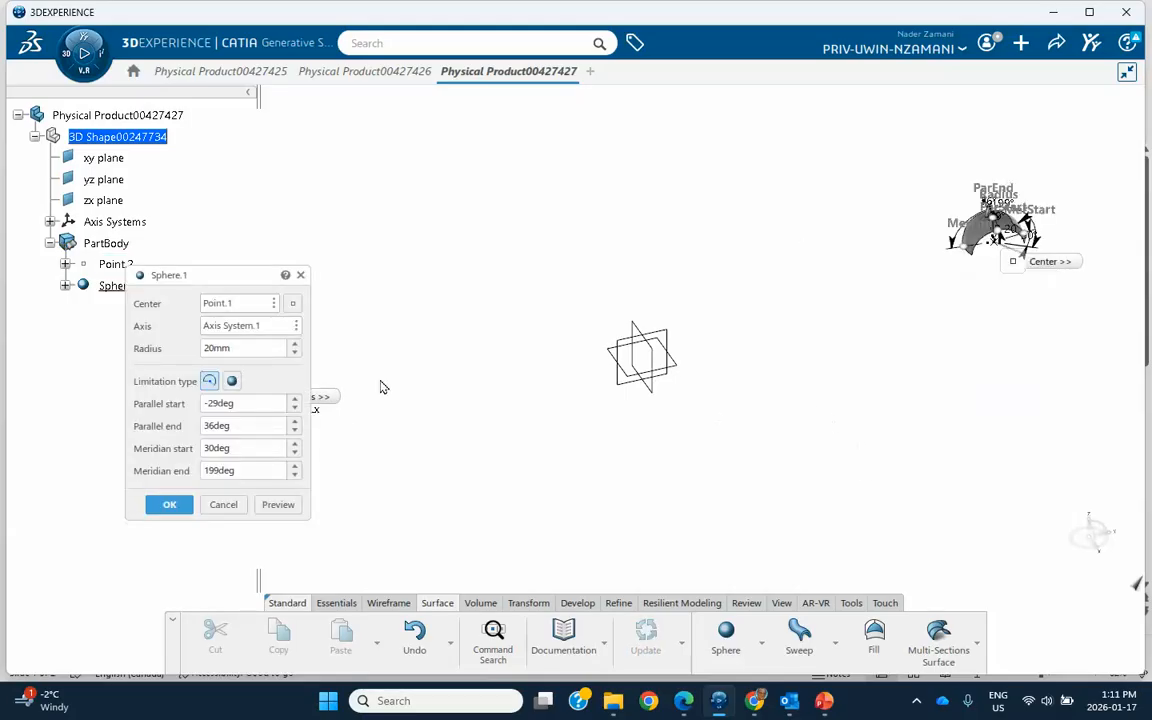
Step: Enlarge the sphere's radius to 200 mm and then reduce it to 183 mm
{"action": "left_click_drag", "start_coordinate": [158, 280], "coordinate": [760, 280]}
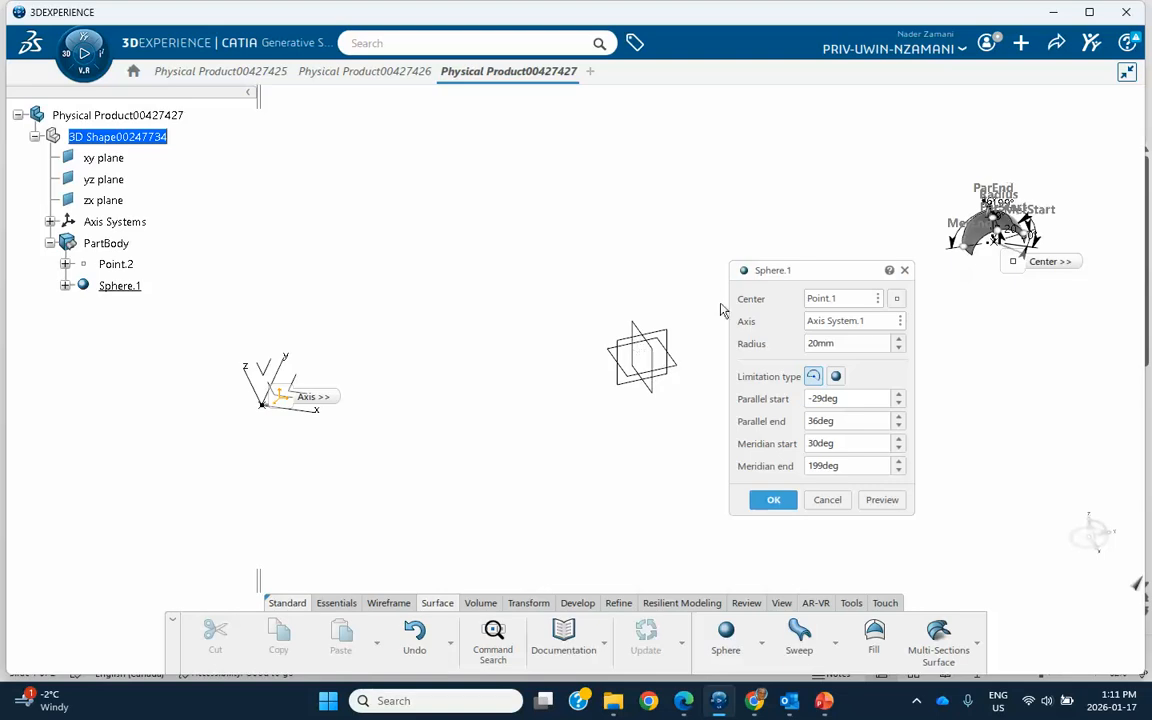
{"action": "middle_click_drag", "start_coordinate": [360, 380], "coordinate": [481, 331]}
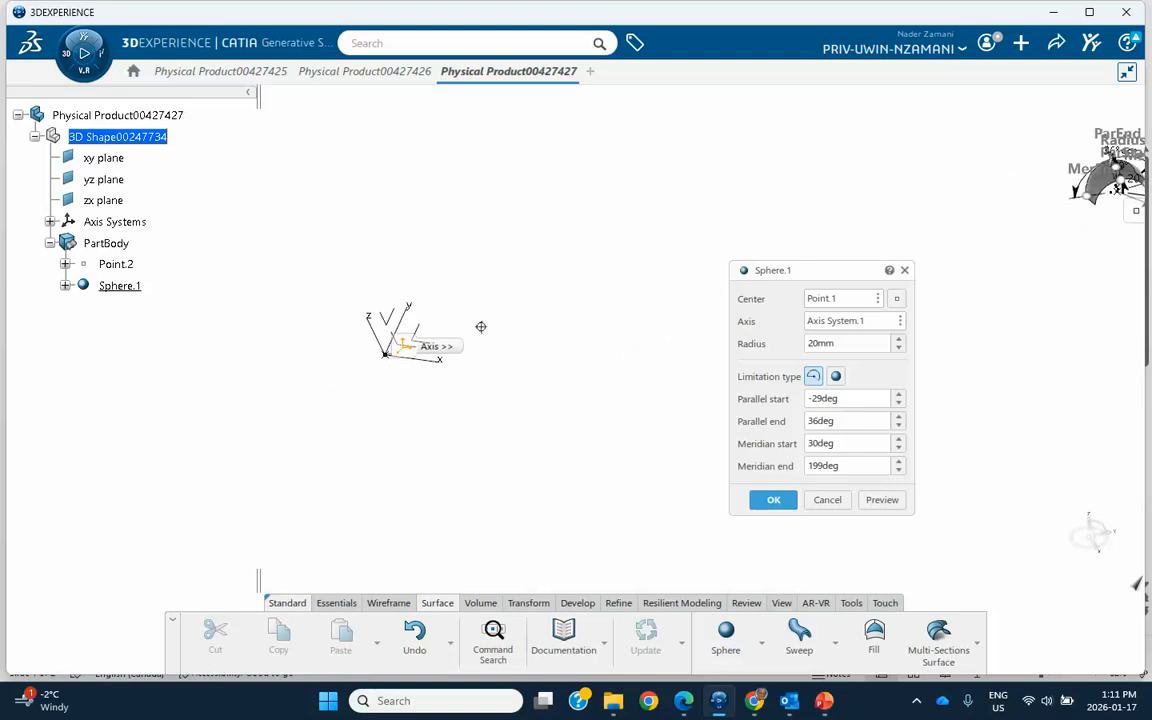
{"action": "middle_click_drag", "start_coordinate": [484, 405], "coordinate": [512, 347]}
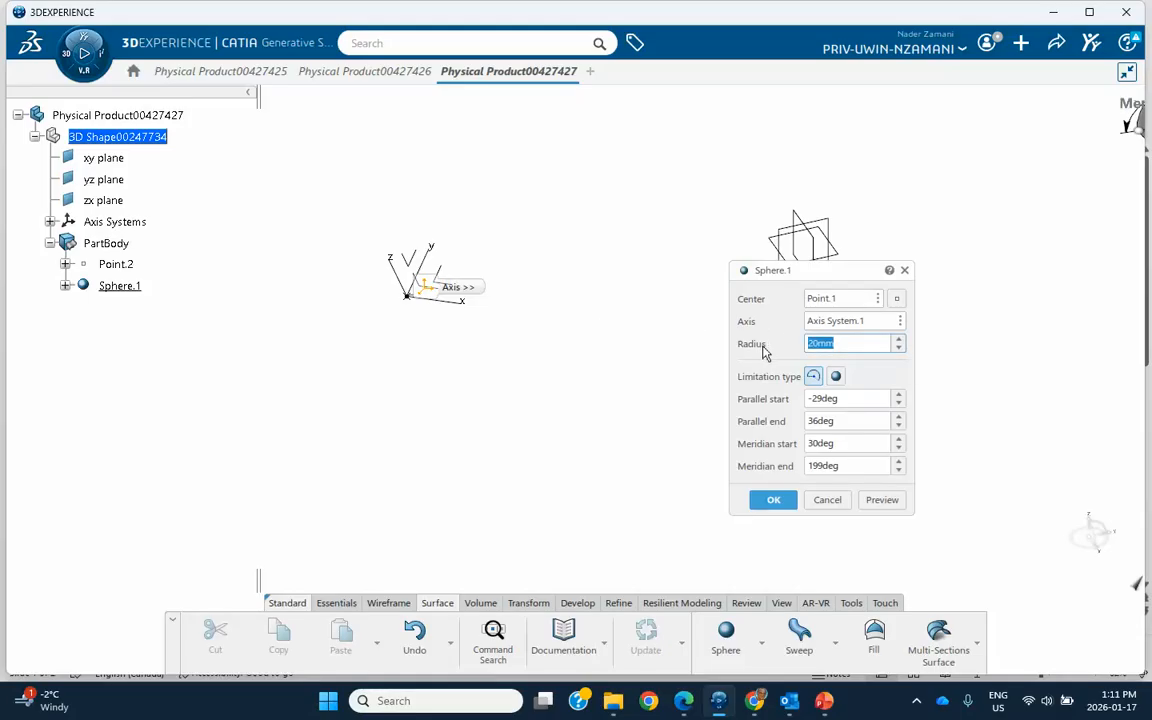
{"action": "type", "text": "00"}
{"action": "key", "text": "Return"}
{"action": "middle_click_drag", "start_coordinate": [672, 385], "coordinate": [499, 465]}
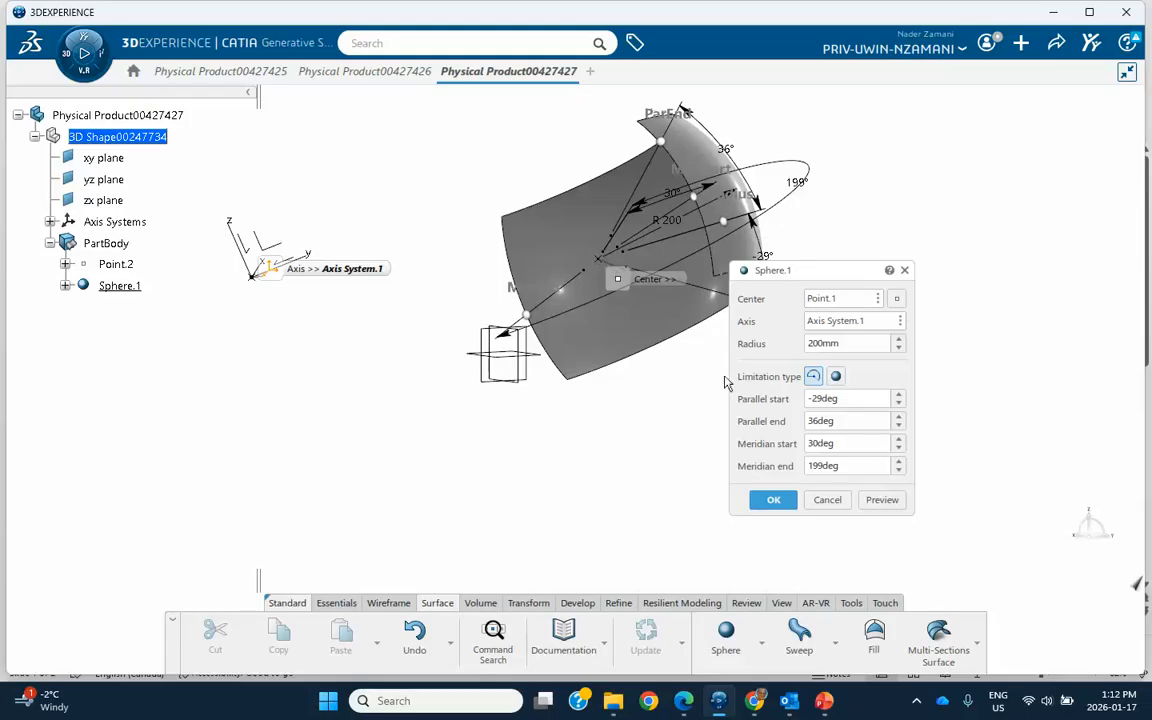
{"action": "left_click", "coordinate": [899, 348]}
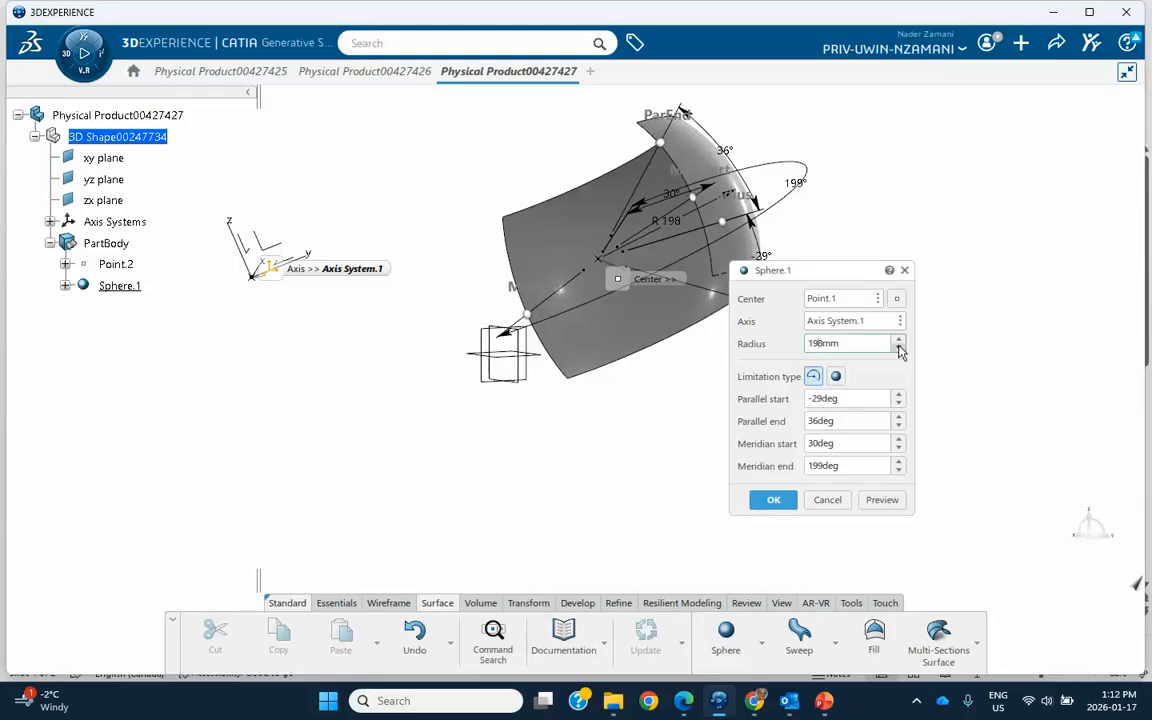
{"action": "left_click", "coordinate": [900, 349]}
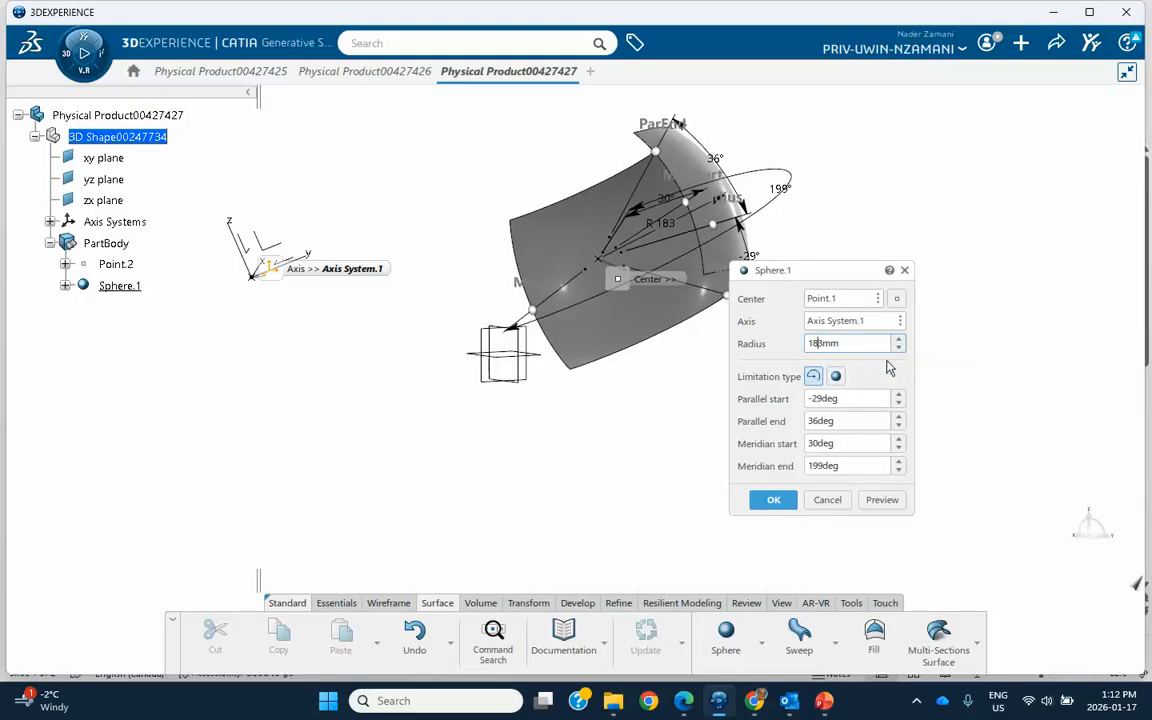
Step: Adjust the sphere's angular limits to parallel start -41deg, parallel end 37deg and meridian start 51deg
{"action": "left_click", "coordinate": [899, 417]}
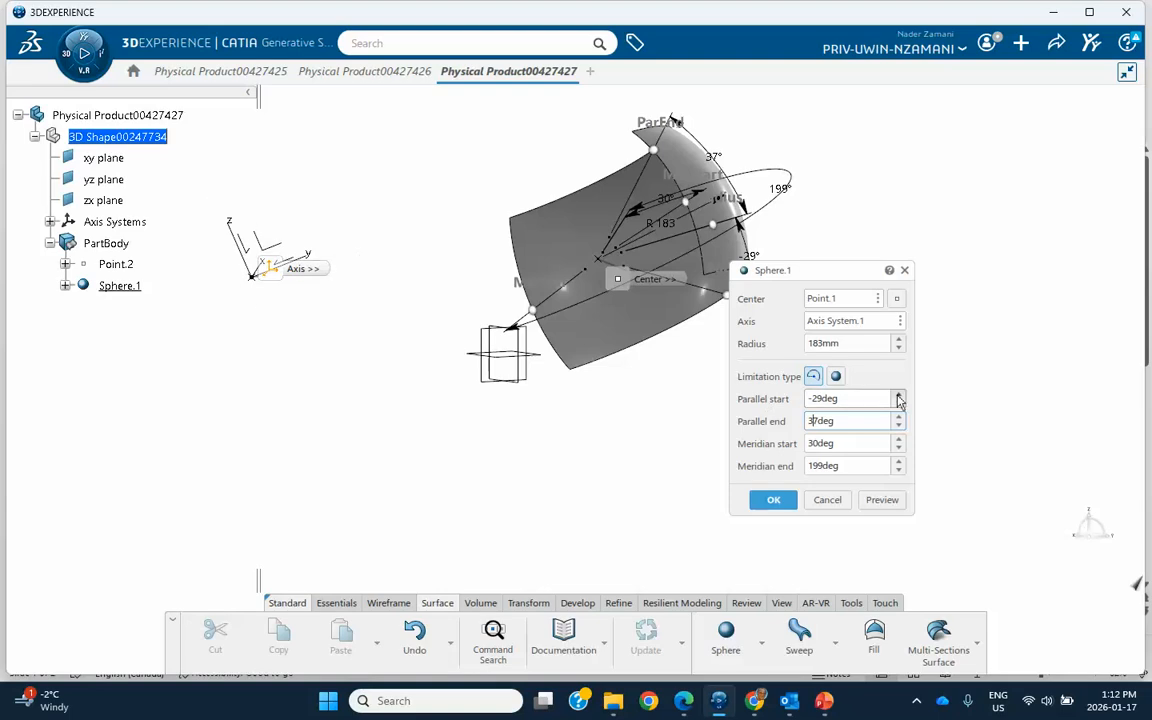
{"action": "left_click", "coordinate": [899, 440]}
{"action": "left_click", "coordinate": [899, 443]}
{"action": "middle_click_drag", "start_coordinate": [669, 386], "coordinate": [329, 473]}
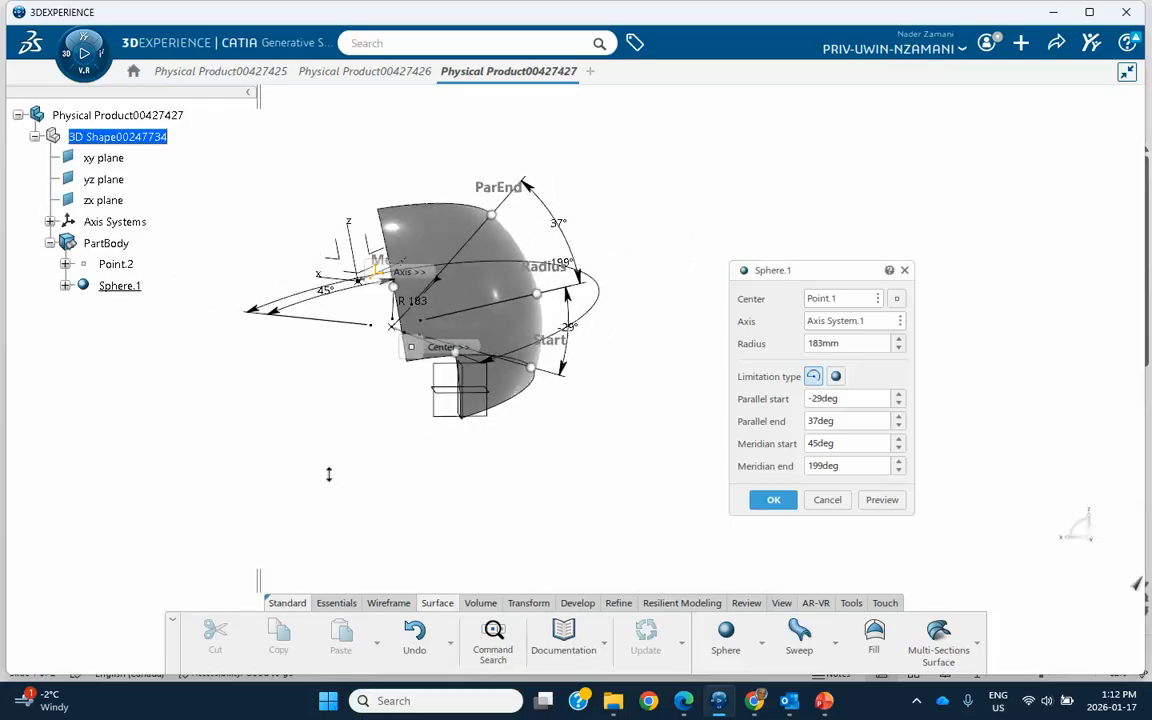
{"action": "left_click", "coordinate": [899, 405]}
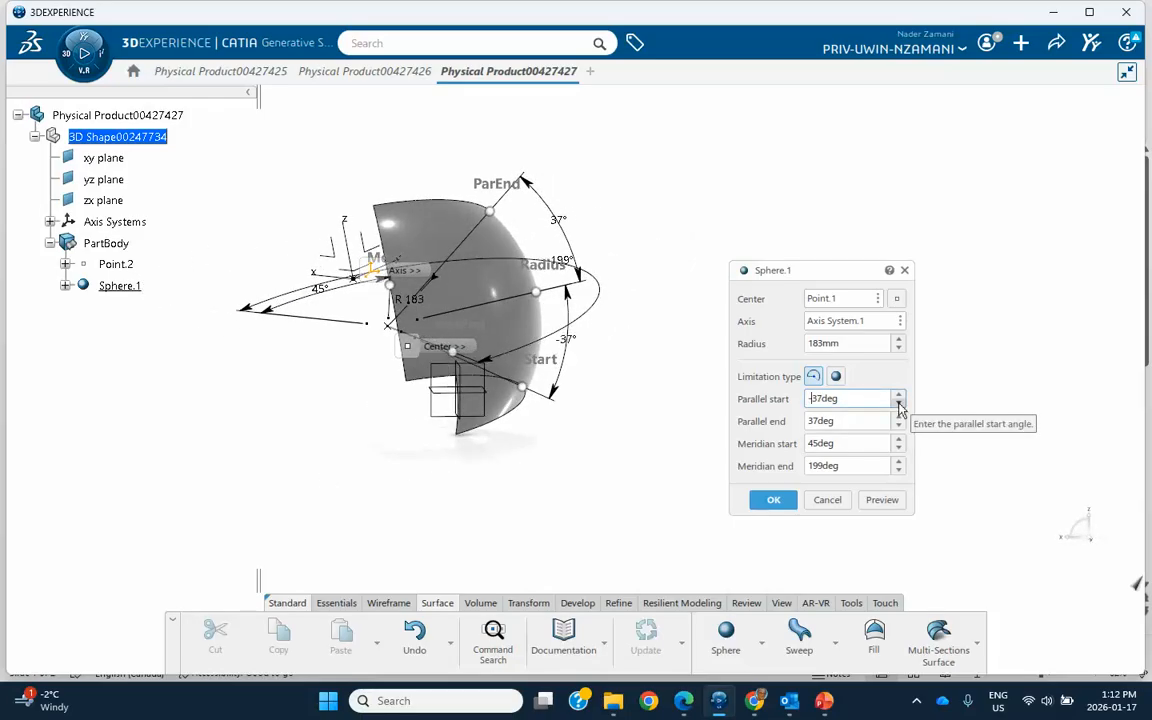
{"action": "left_click", "coordinate": [899, 405]}
{"action": "left_click", "coordinate": [899, 439]}
{"action": "middle_click_drag", "start_coordinate": [623, 400], "coordinate": [604, 464]}
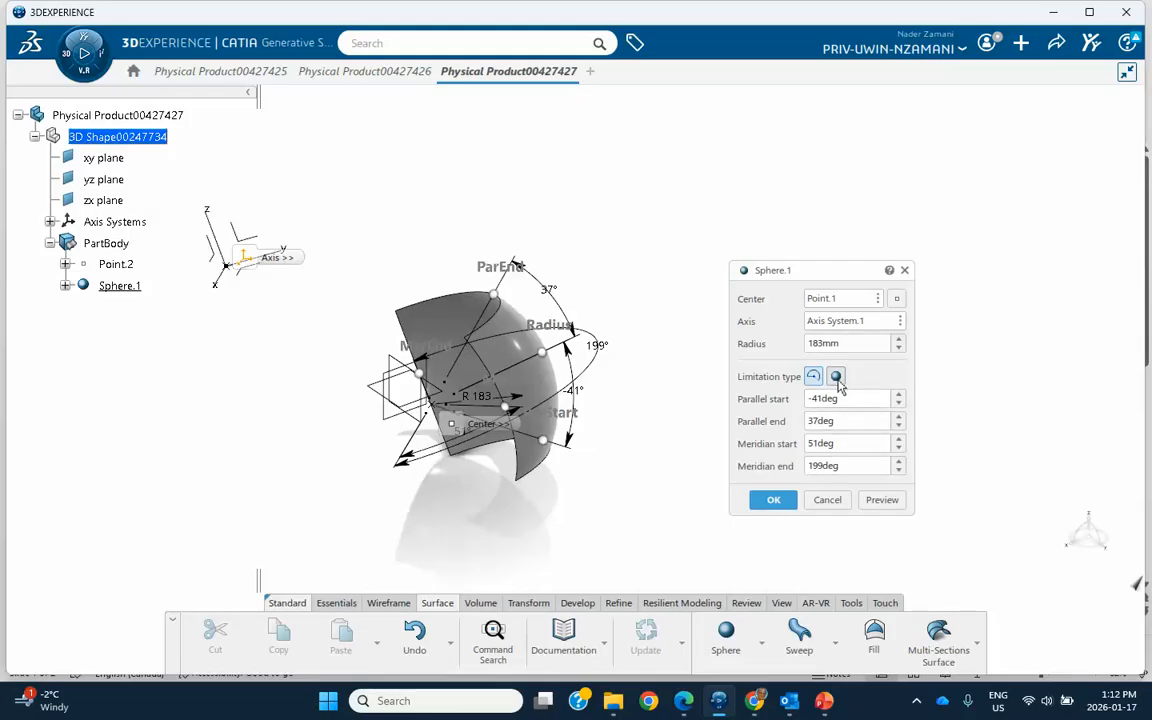
Step: Change the limitation type to a whole sphere, apply the edit to Sphere.1 and inspect it beside the custom axis system
{"action": "left_click", "coordinate": [836, 377]}
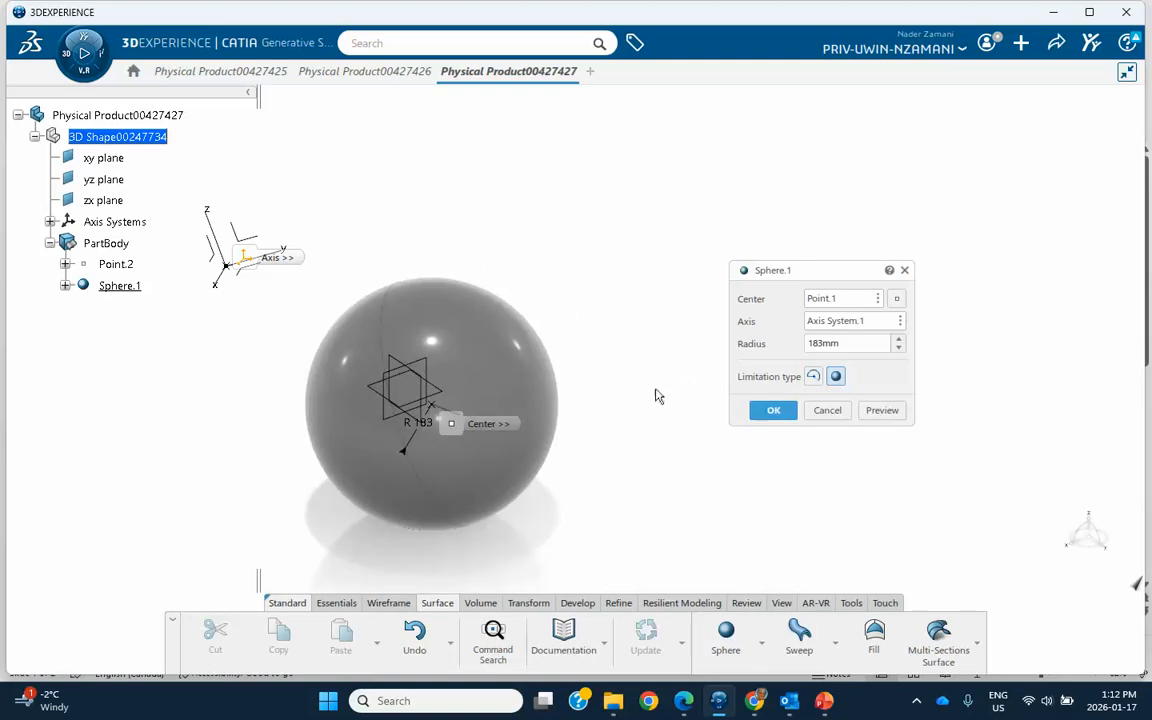
{"action": "middle_click_drag", "start_coordinate": [654, 384], "coordinate": [511, 398]}
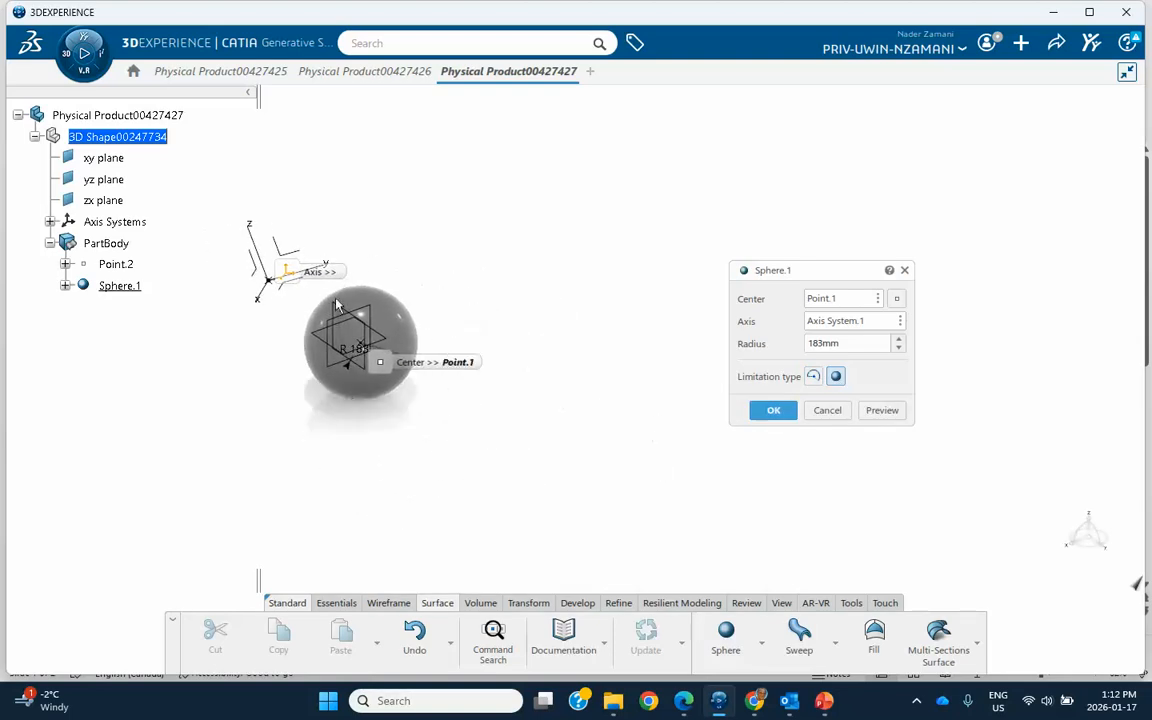
{"action": "middle_click_drag", "start_coordinate": [357, 414], "coordinate": [558, 298]}
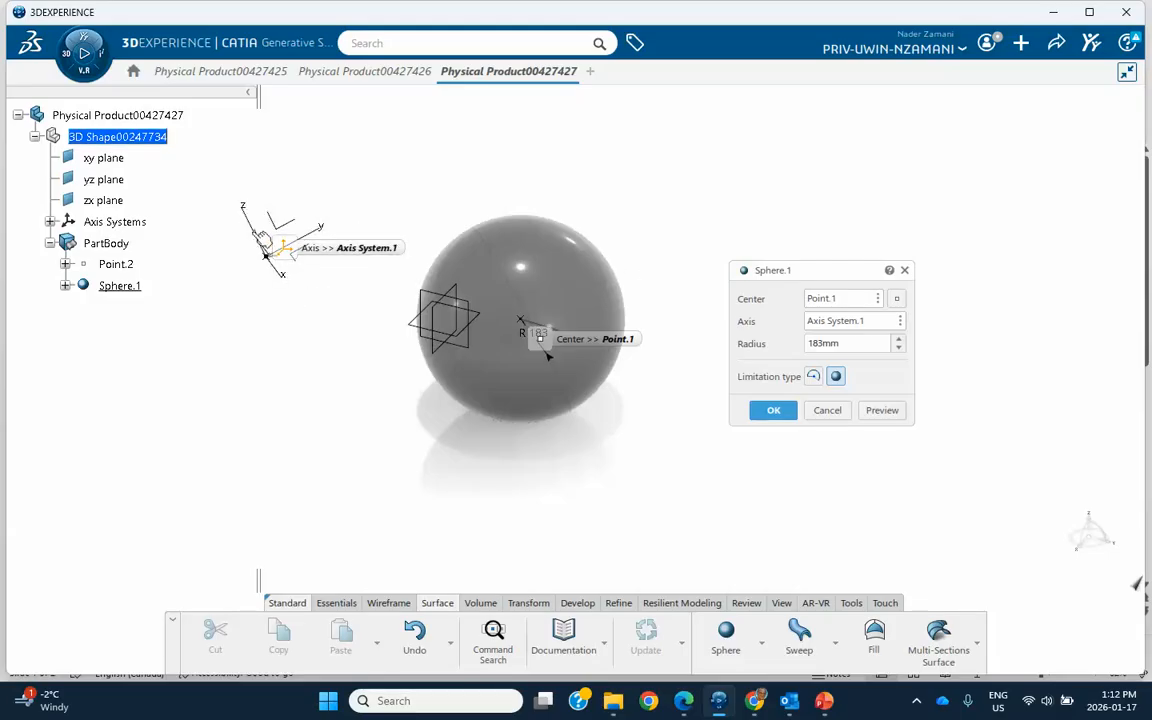
{"action": "left_click", "coordinate": [775, 412]}
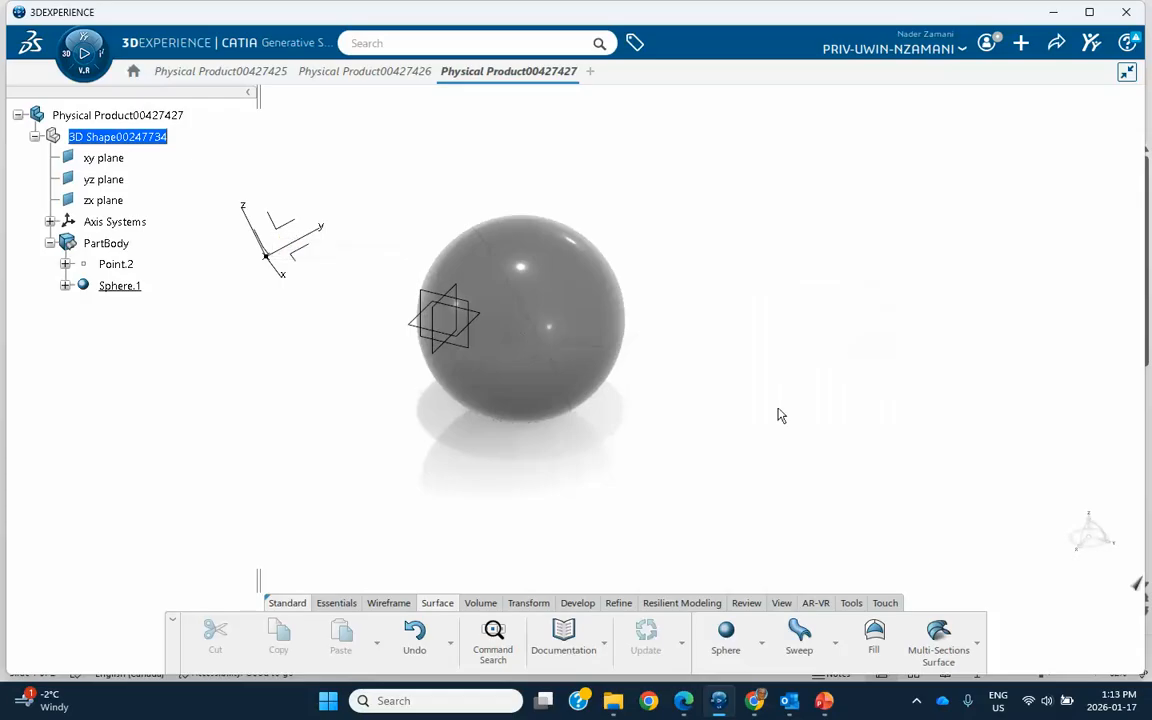
{"action": "middle_click_drag", "start_coordinate": [745, 411], "coordinate": [738, 387]}
{"action": "middle_click_drag", "start_coordinate": [316, 311], "coordinate": [450, 337]}
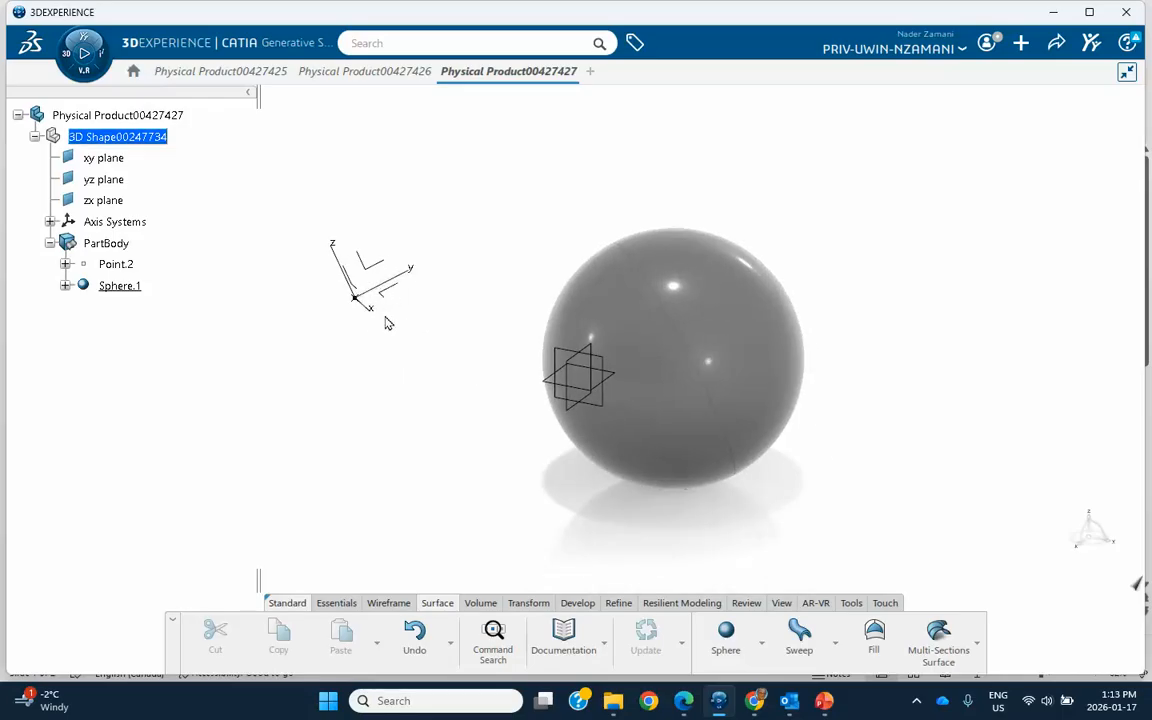